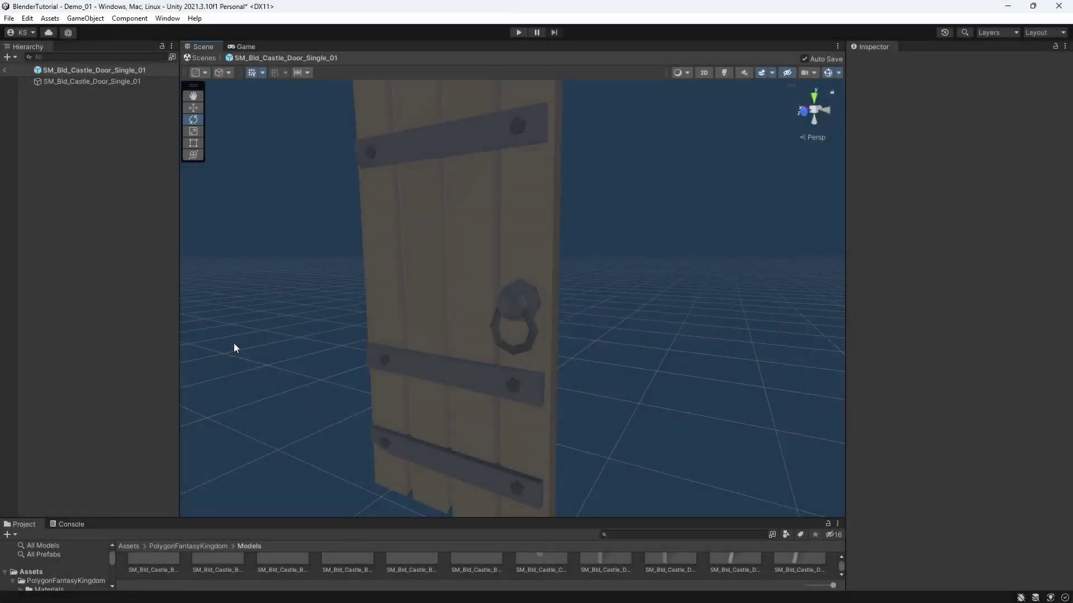
Select the castle door in Unity, then start an X-axis rotation of the knocker in Blender
left_click(475, 258)
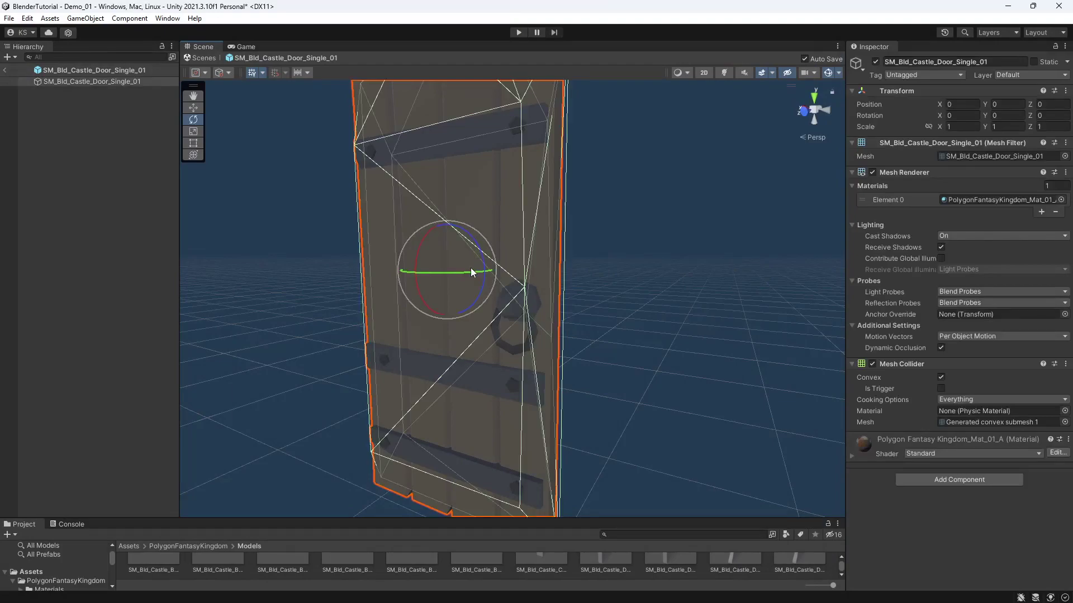
middle_click_drag(605, 360, 595, 363)
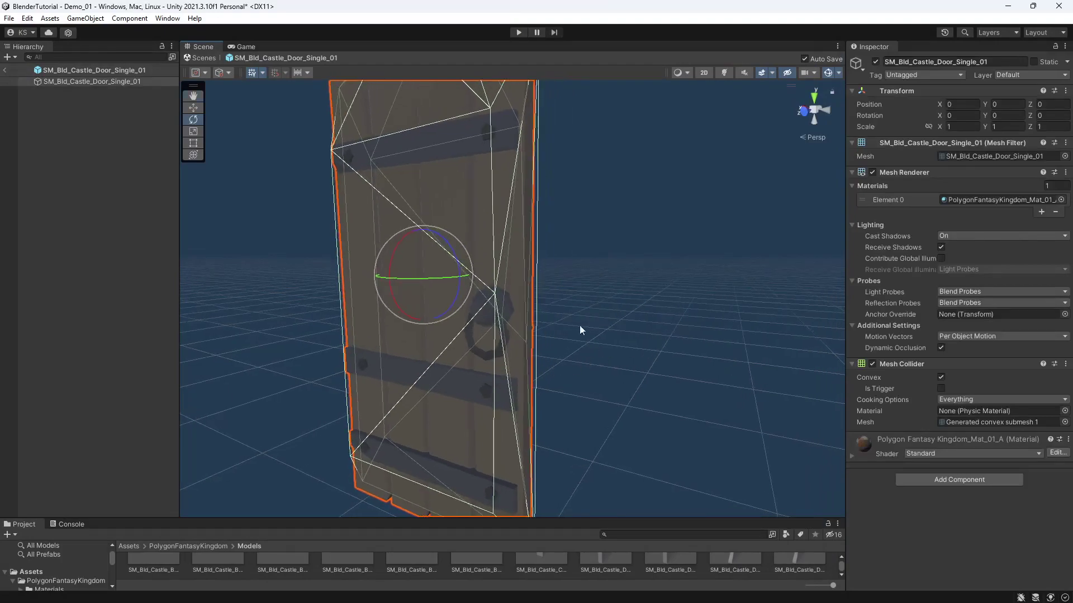
key("alt+Tab")
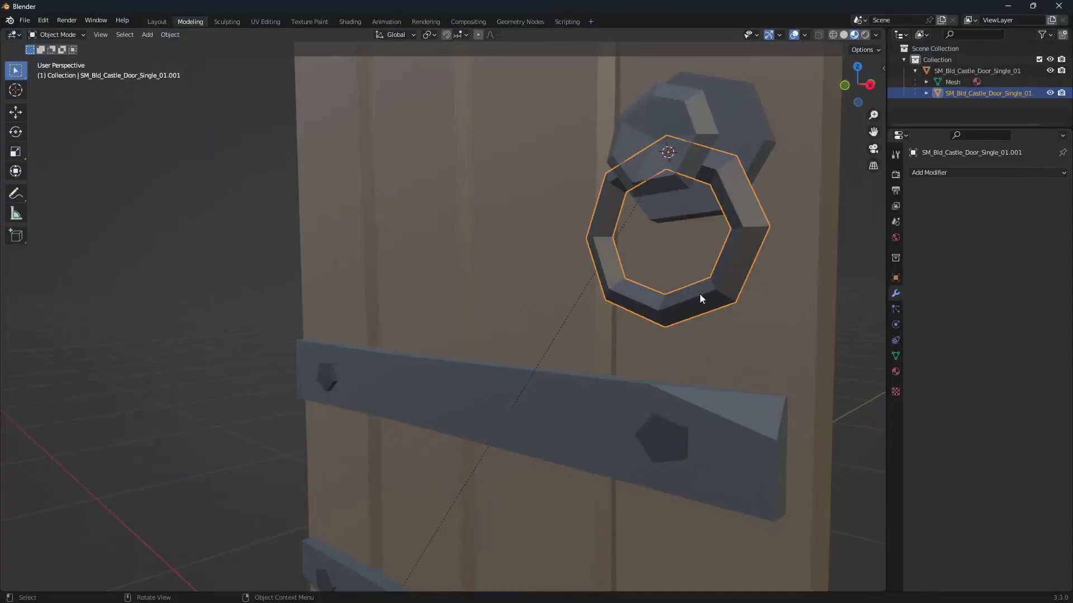
key("r")
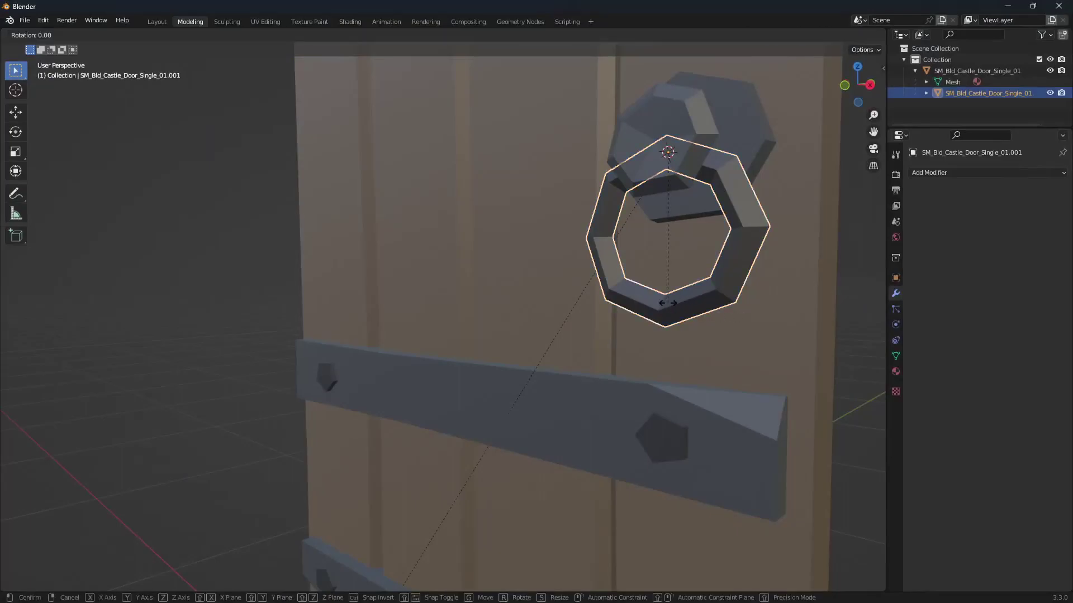
key("x")
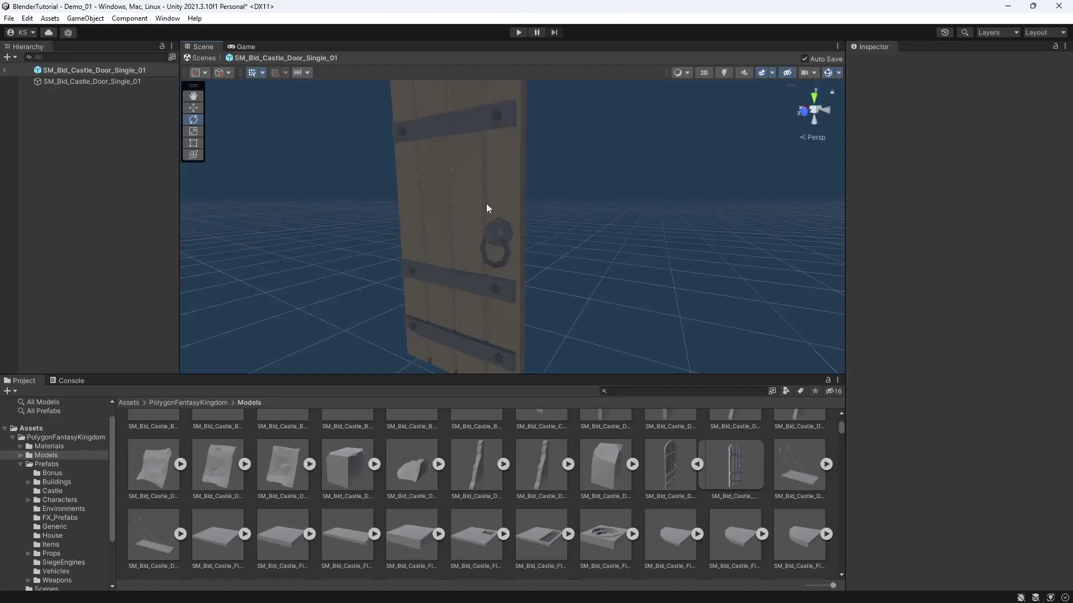
Reveal the castle door's FBX model from Unity's Models folder in File Explorer
left_click(472, 178)
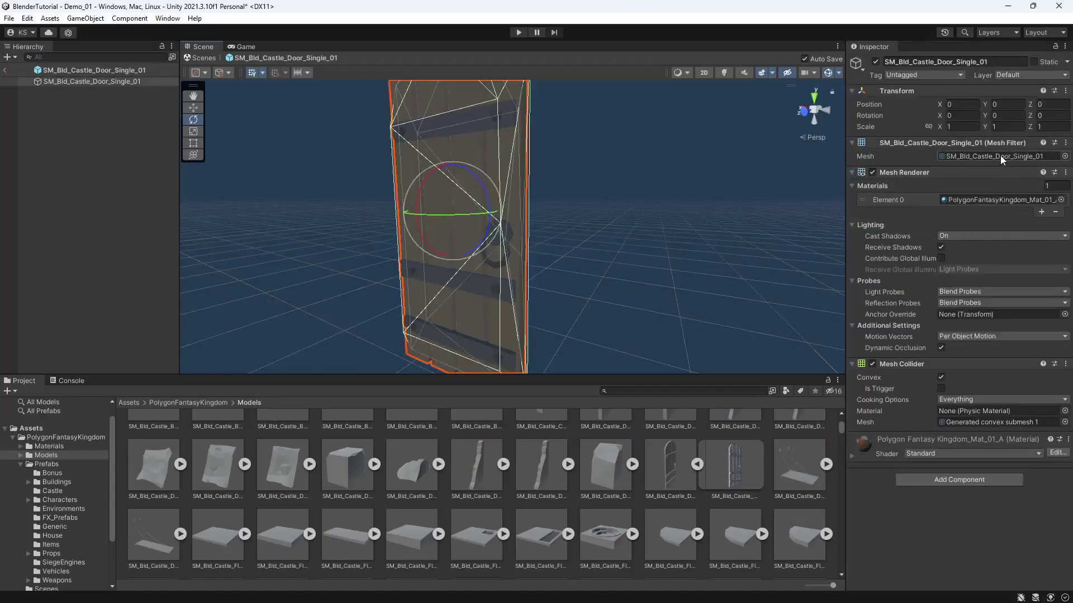
scroll(671, 492, "up", 1)
right_click(672, 486)
left_click(748, 201)
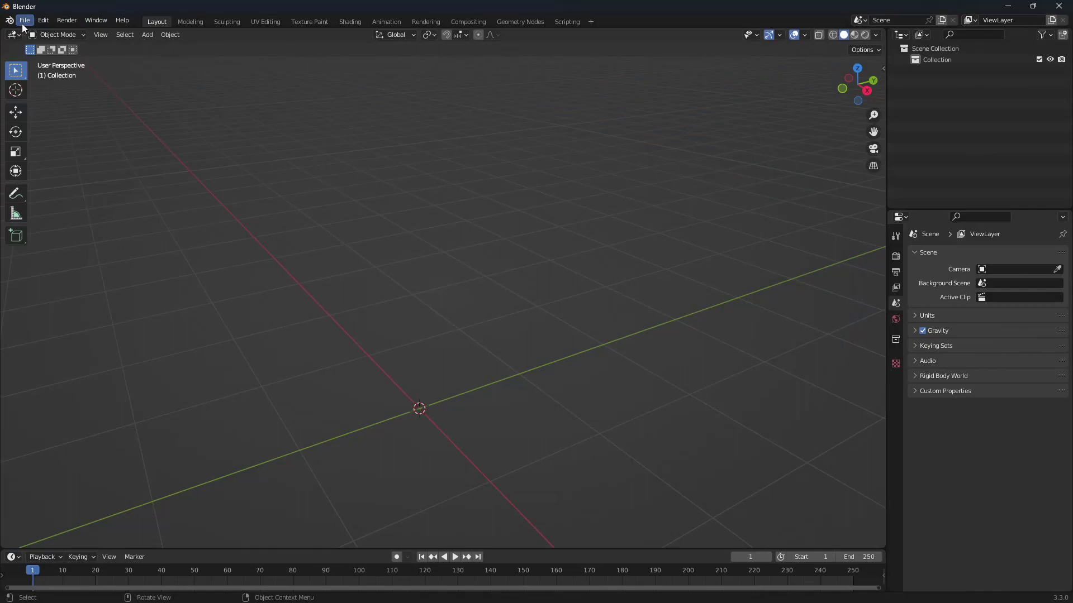
Import SM_Bld_Castle_Door_Single_01.fbx from the Models folder through File > Import > FBX
left_click(23, 23)
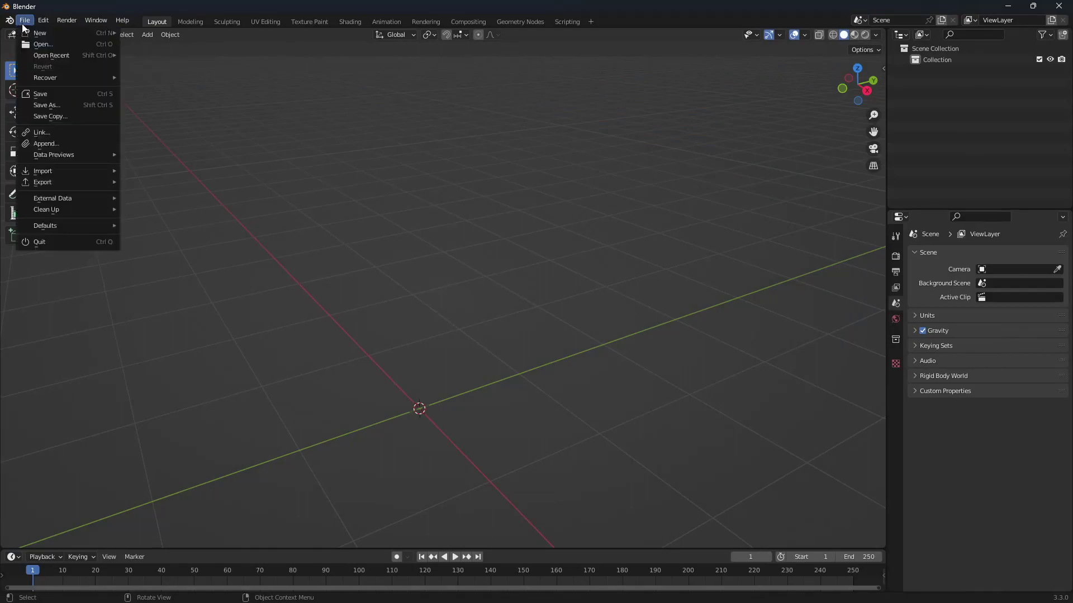
mouse_move(52, 172)
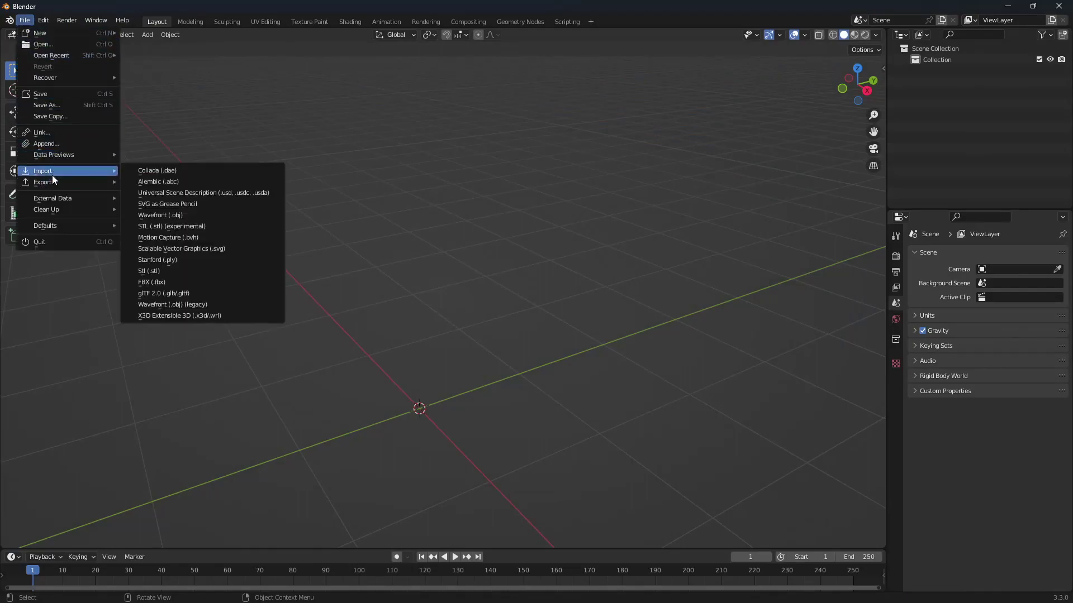
left_click(172, 281)
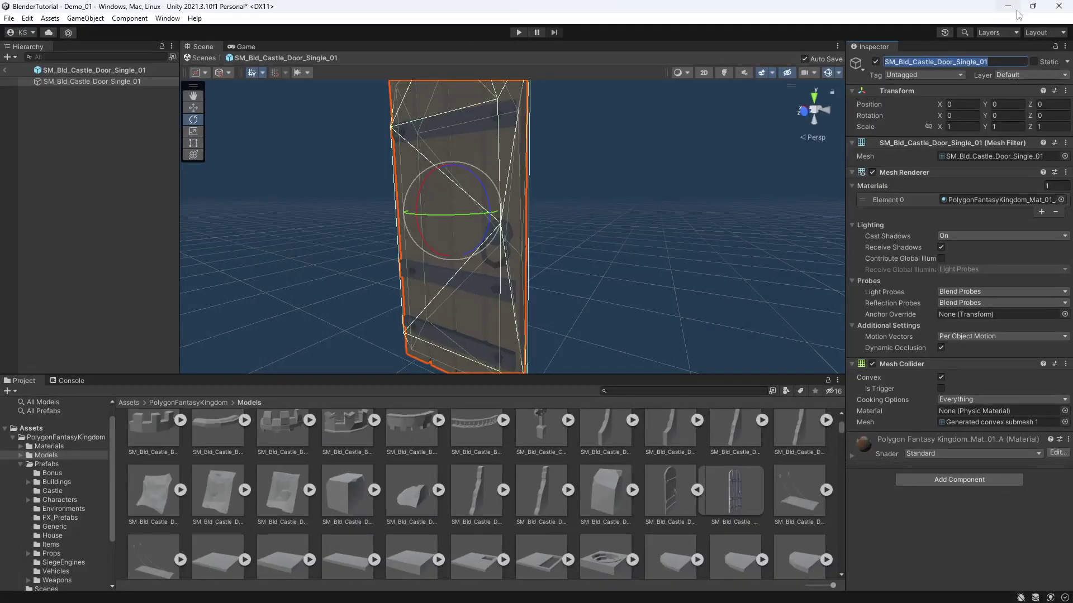
left_click(1009, 6)
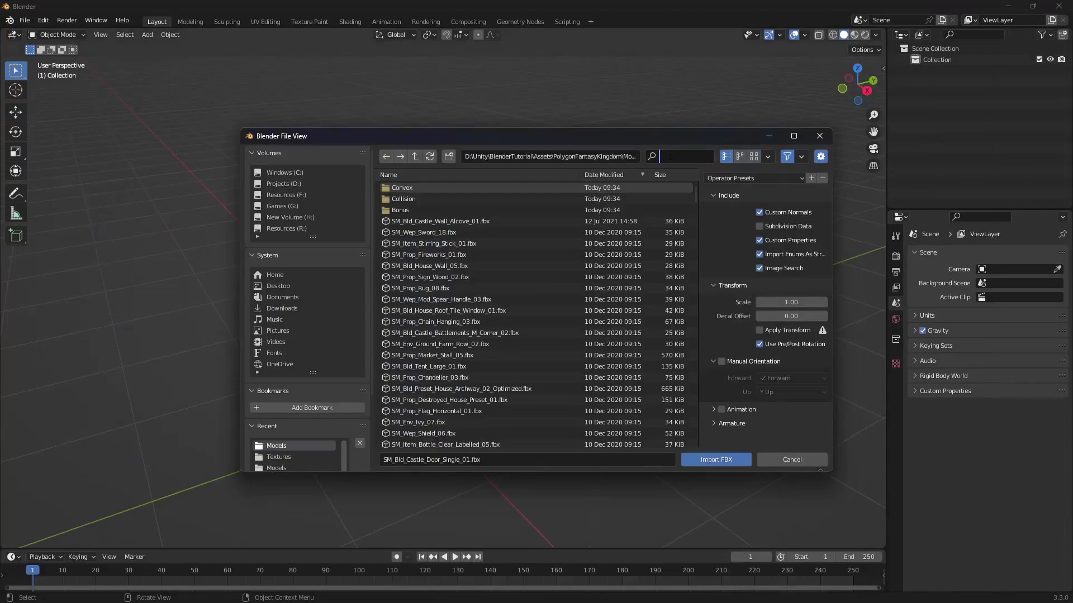
key("ctrl+v")
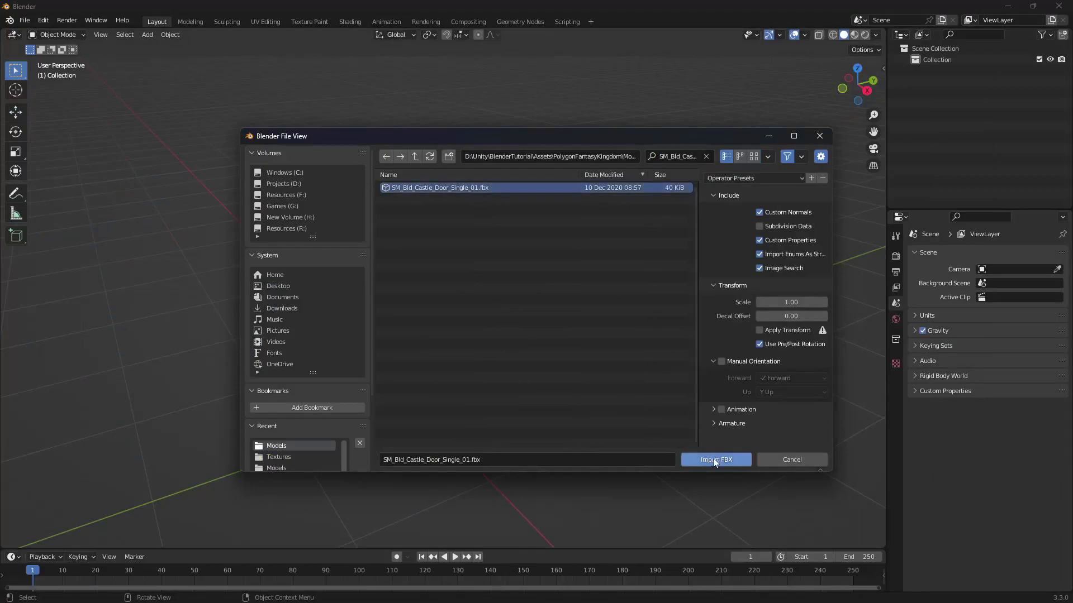
left_click(713, 459)
middle_click_drag(441, 356, 531, 331)
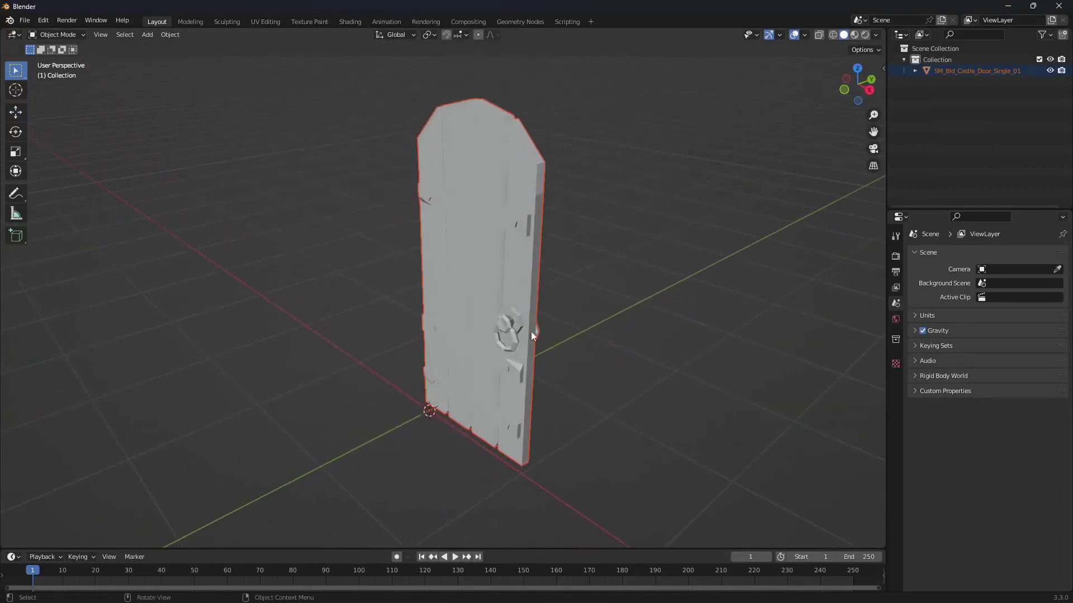
Show the door's material nodes in the Shading workspace with Material Preview shading
left_click(854, 35)
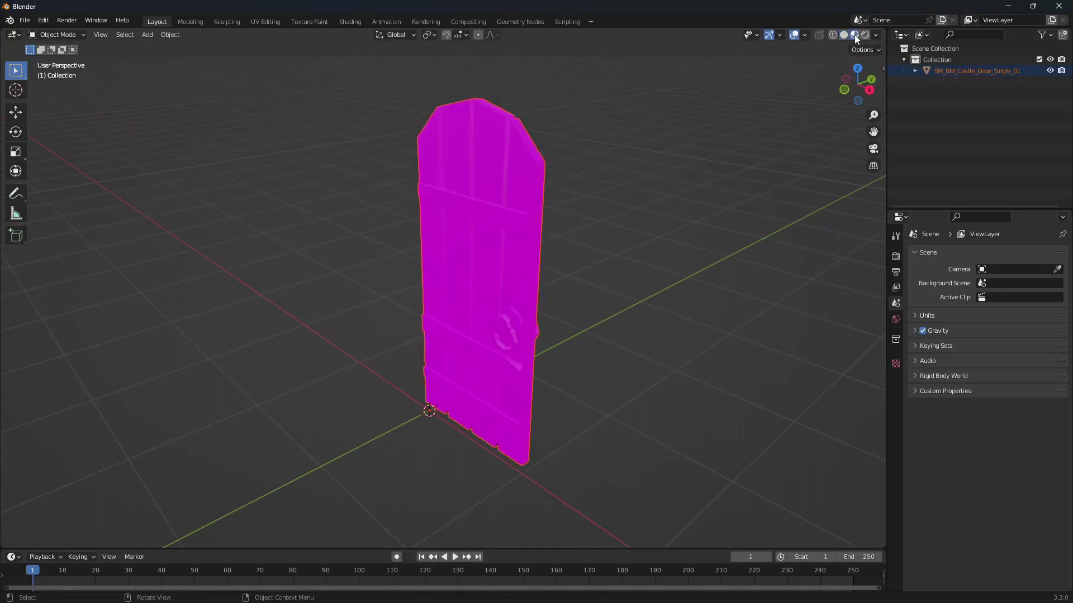
left_click(350, 22)
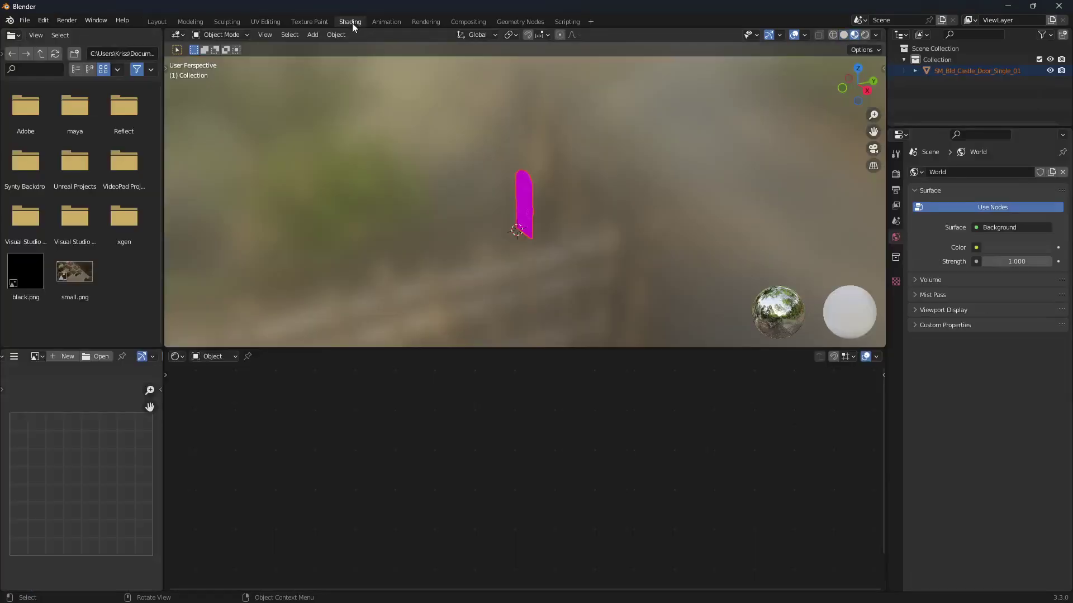
left_click(524, 196)
middle_click_drag(371, 438, 384, 520)
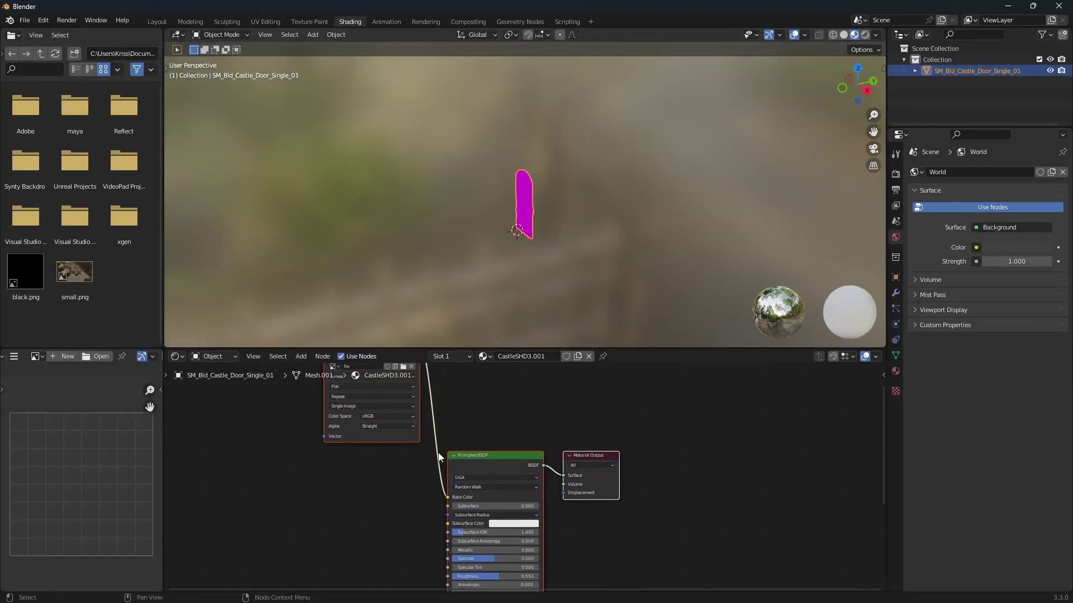
middle_click_drag(468, 412, 468, 478)
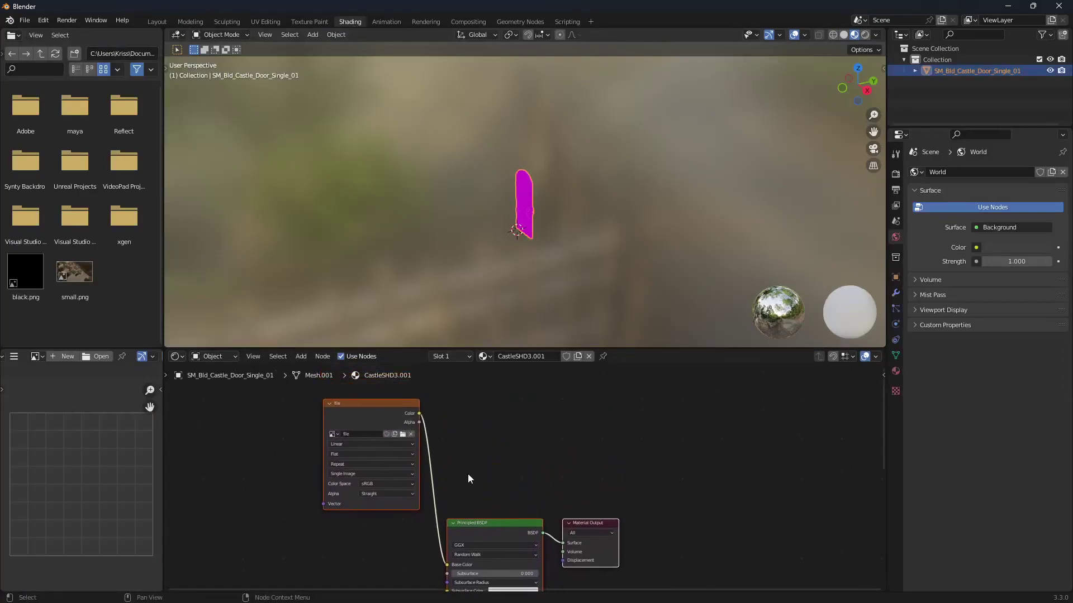
Load PolygonFantasyKingdom_Texture_01_A.png from the textures folder into the Image Texture node
left_click(403, 436)
key("alt+Tab")
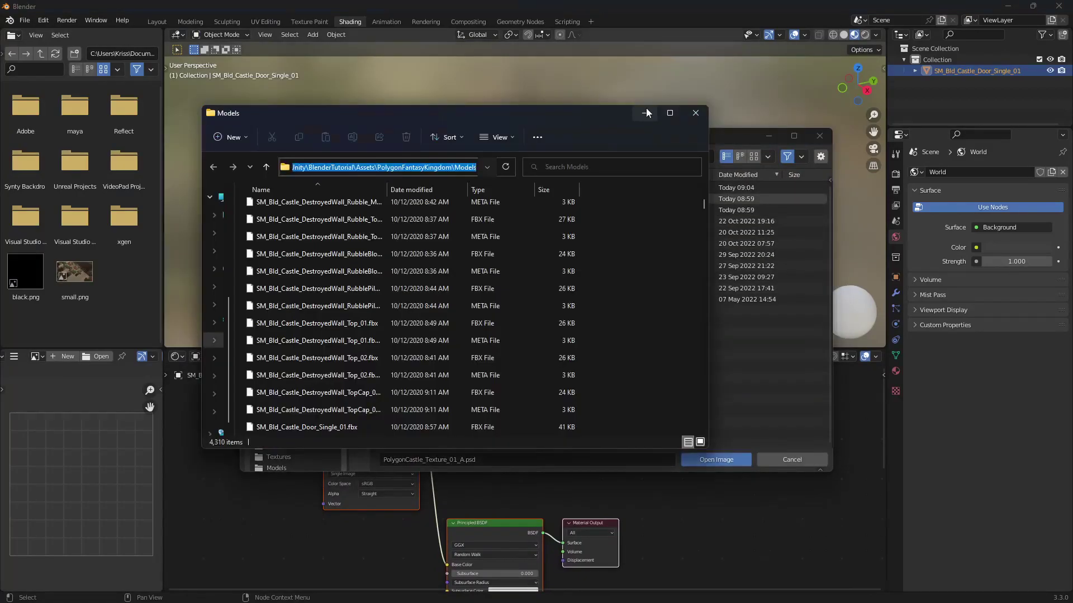
left_click(645, 113)
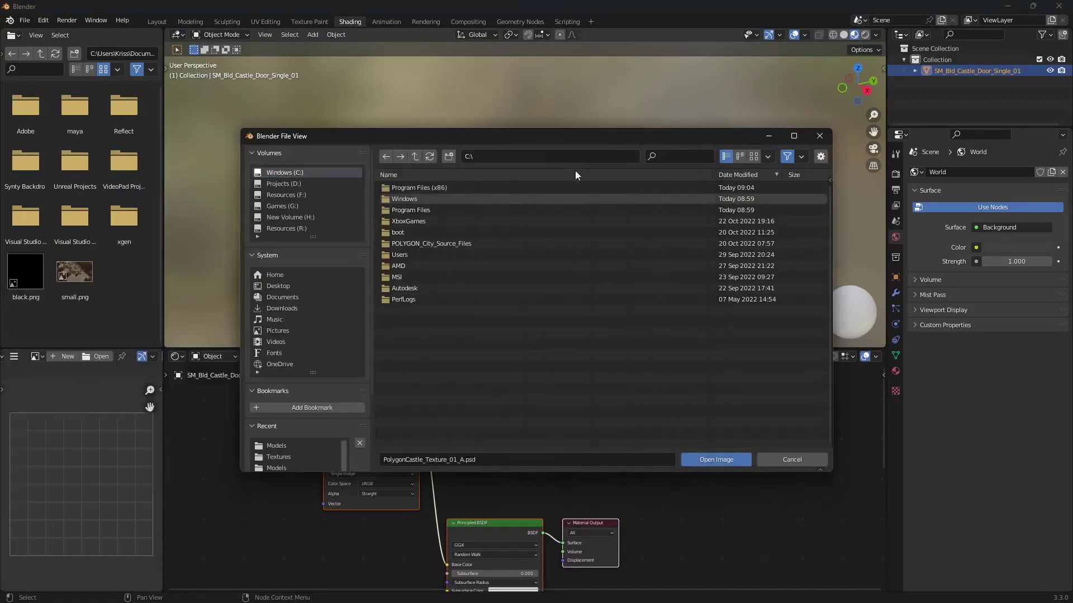
left_click(530, 156)
key("ctrl+v")
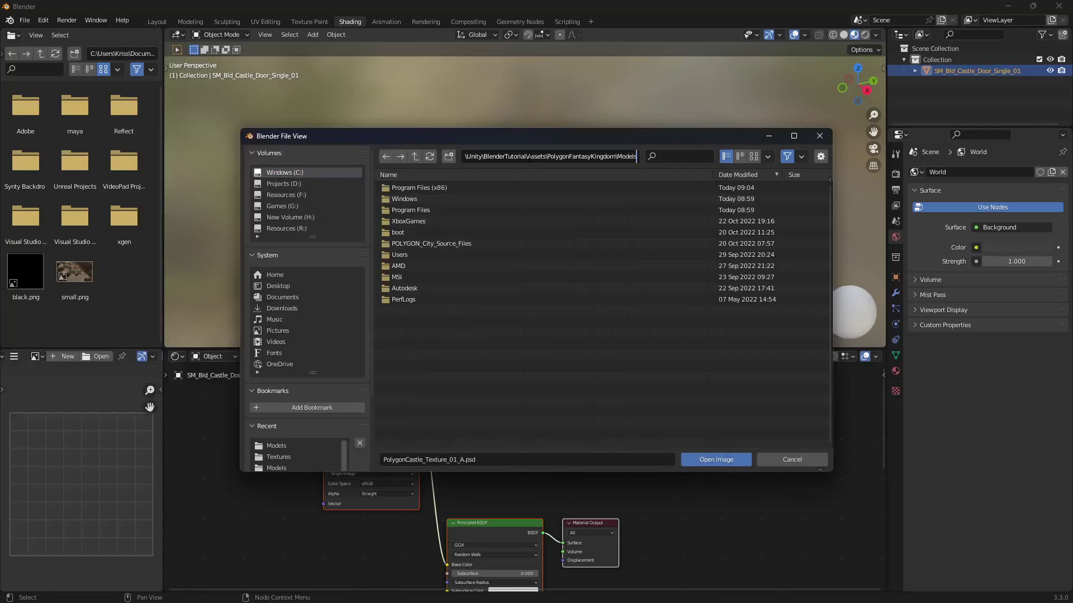
key("Return")
left_click(415, 157)
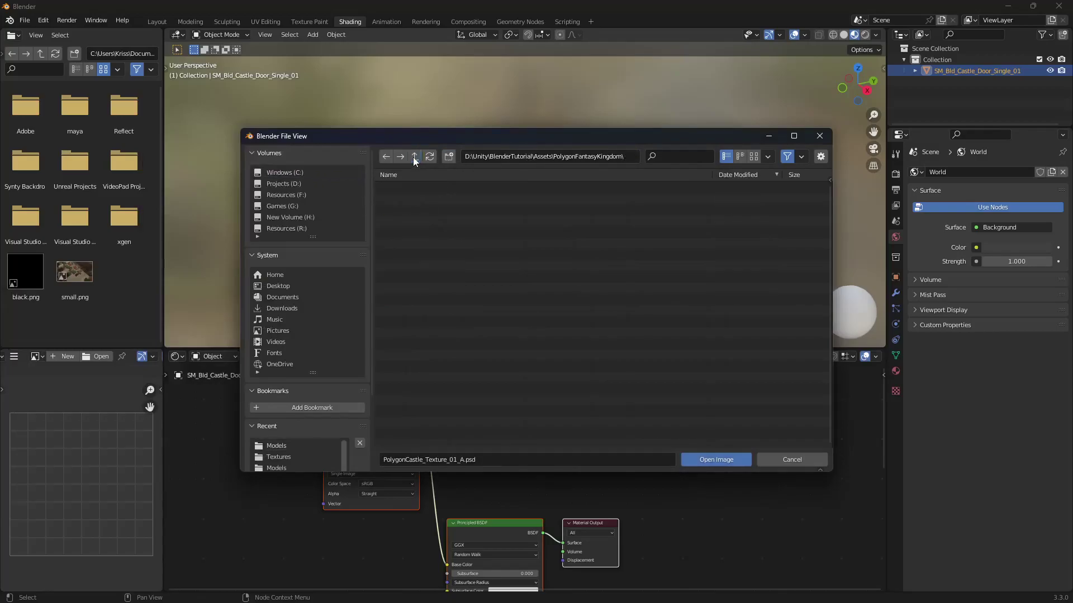
double_click(394, 190)
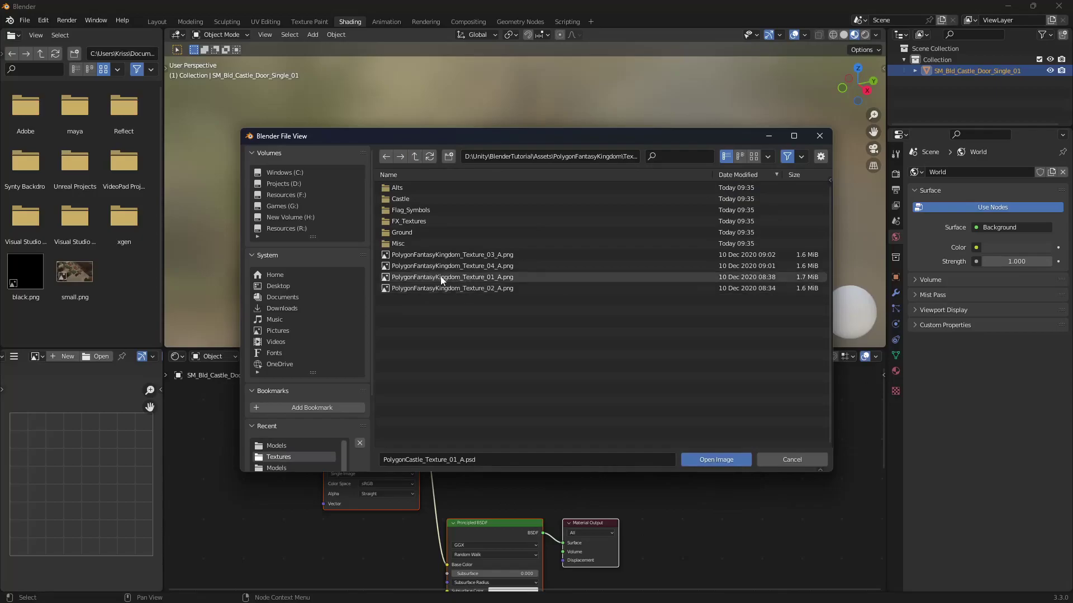
double_click(482, 276)
middle_click_drag(519, 236, 567, 193)
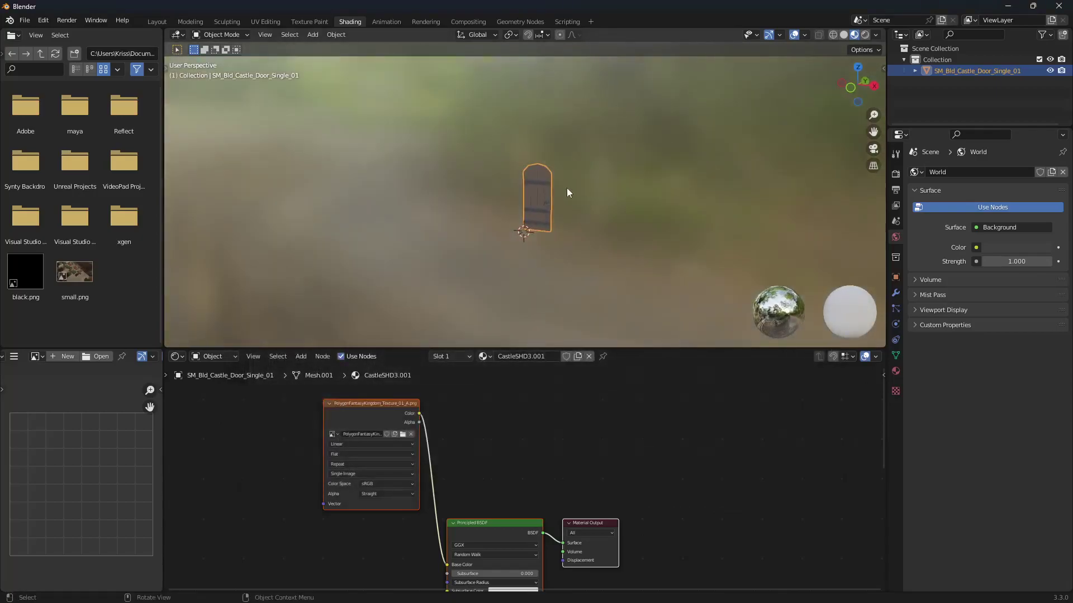
Switch to the Modeling workspace in Object Mode and zoom in close on the ring knocker
left_click(193, 22)
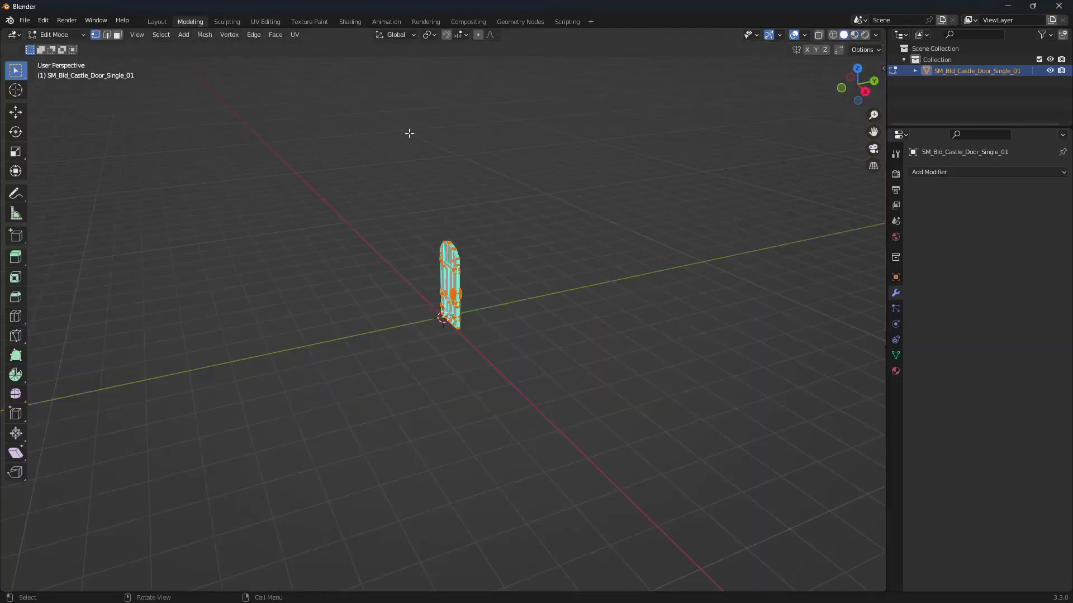
left_click(853, 35)
scroll(376, 292, "up", 3)
key("Tab")
middle_click_drag(376, 292, 209, 338)
scroll(209, 338, "up", 4)
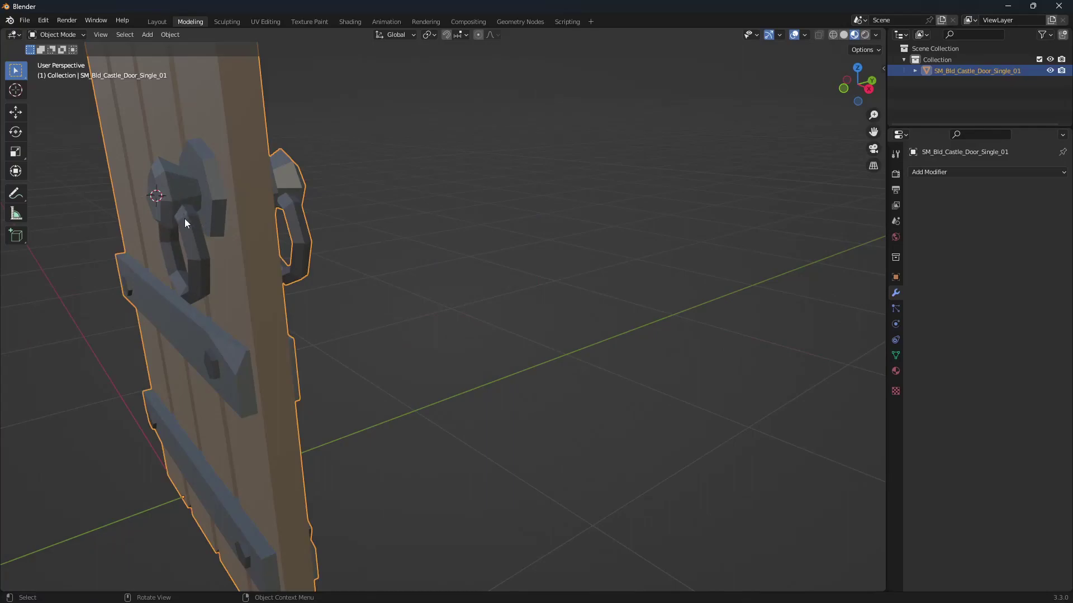
middle_click_drag(208, 258, 214, 259)
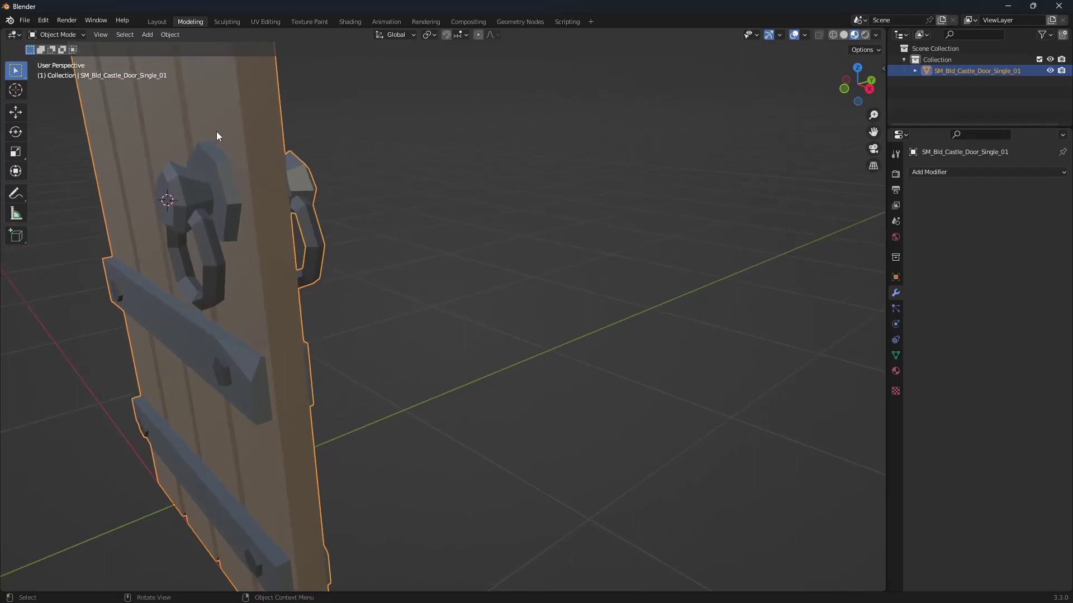
Enter Edit Mode and select a first face of the front ring knocker
key("Tab")
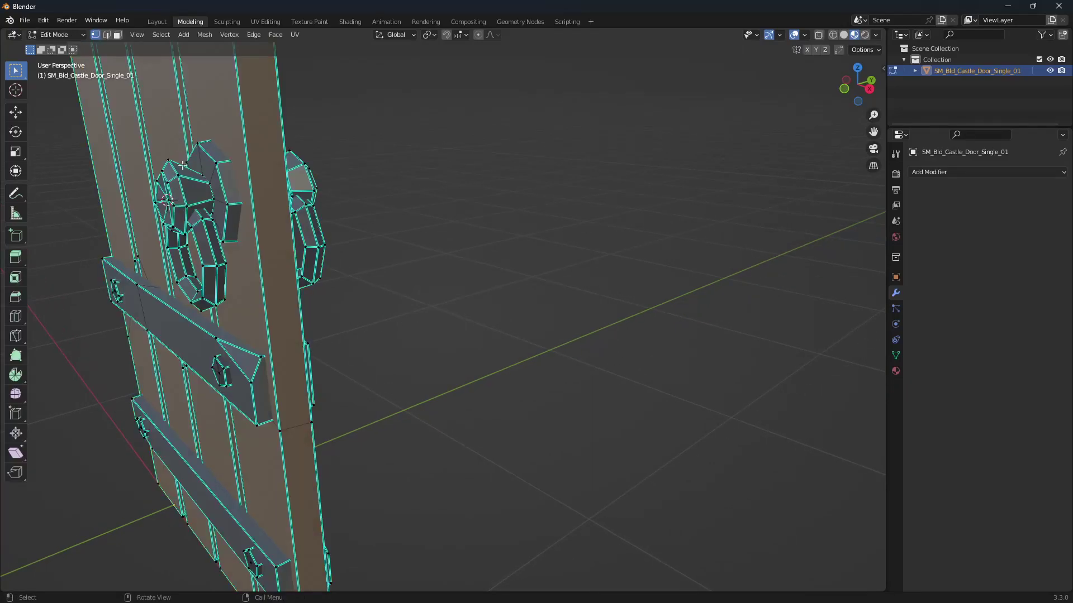
middle_click_drag(195, 229, 432, 399)
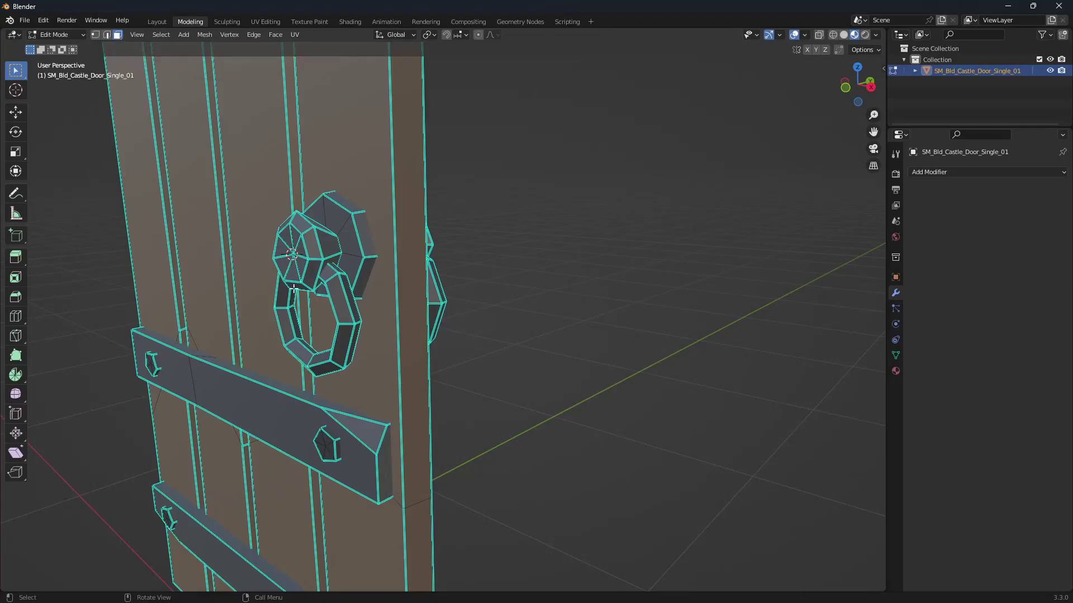
left_click(343, 308)
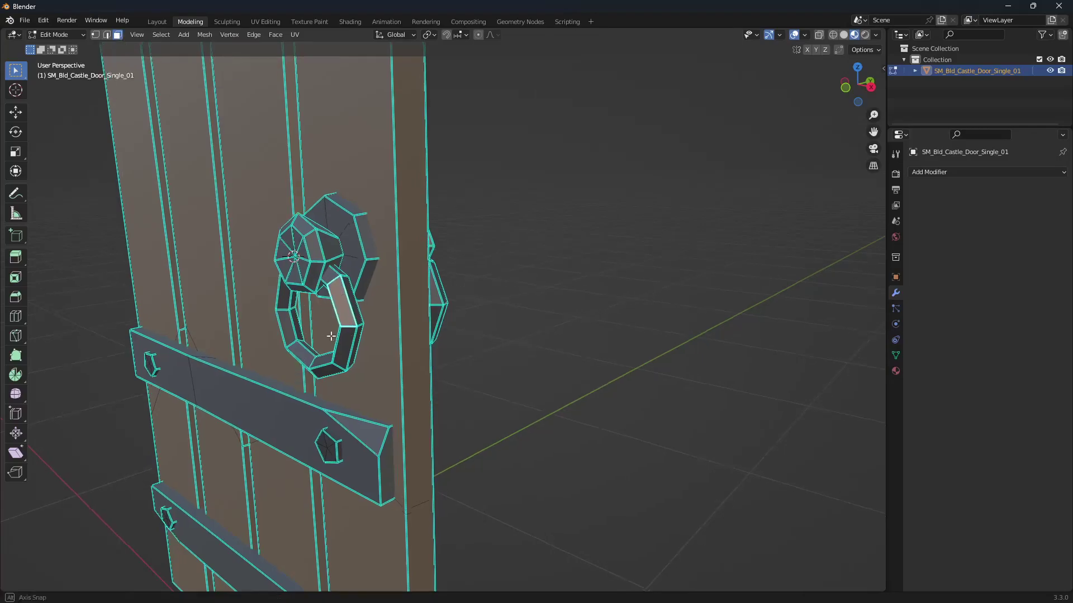
scroll(344, 304, "up", 5)
middle_click_drag(369, 330, 393, 328)
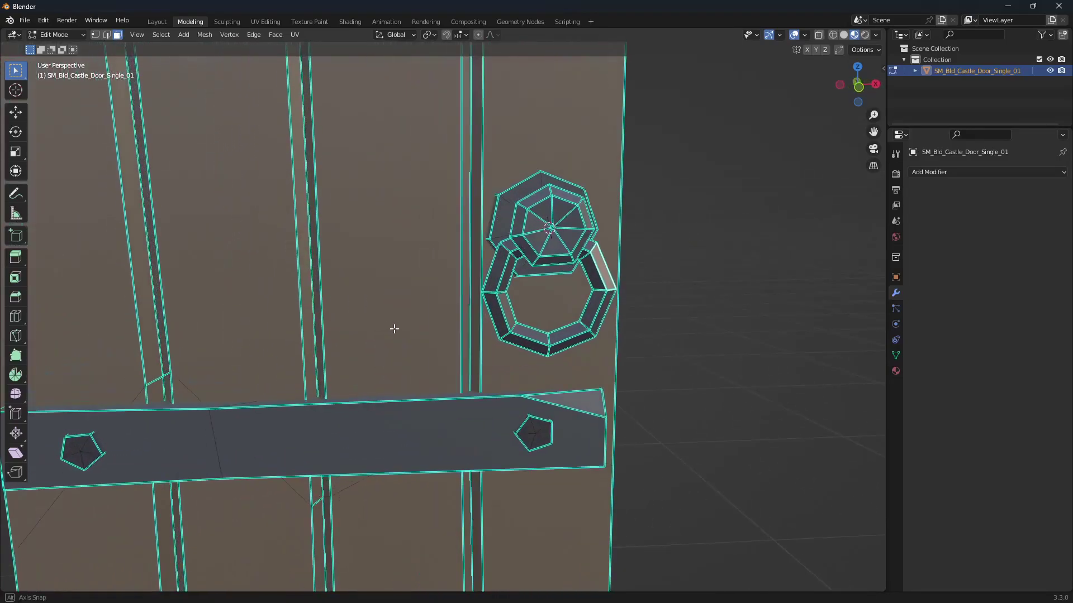
Ctrl+click shortest paths around the ring to select all its faces, checking from several angles
left_click(499, 273, "ctrl")
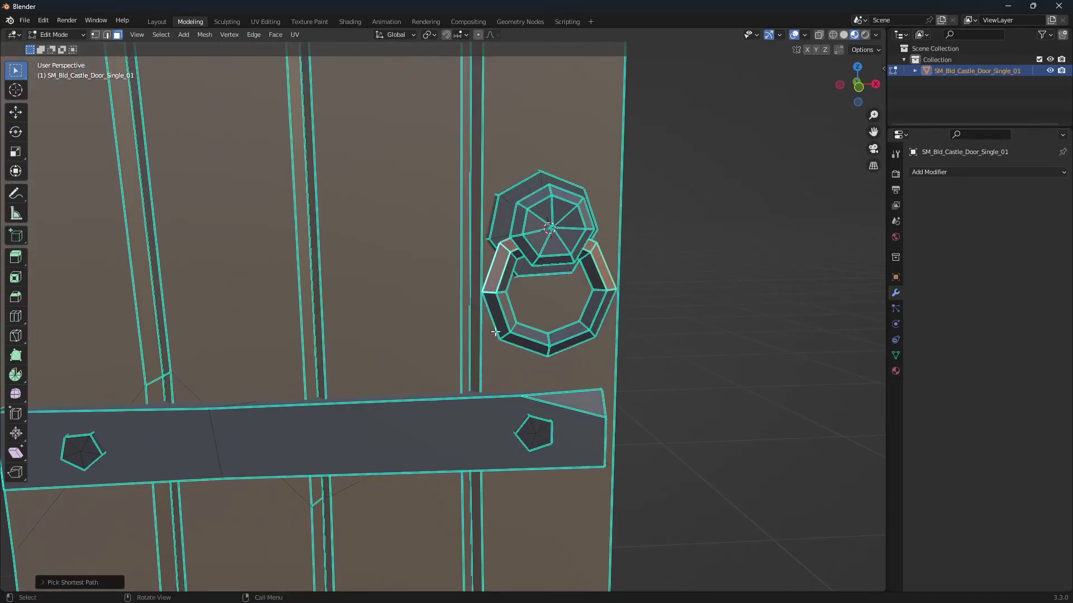
left_click(562, 350, "ctrl")
left_click(595, 321, "ctrl")
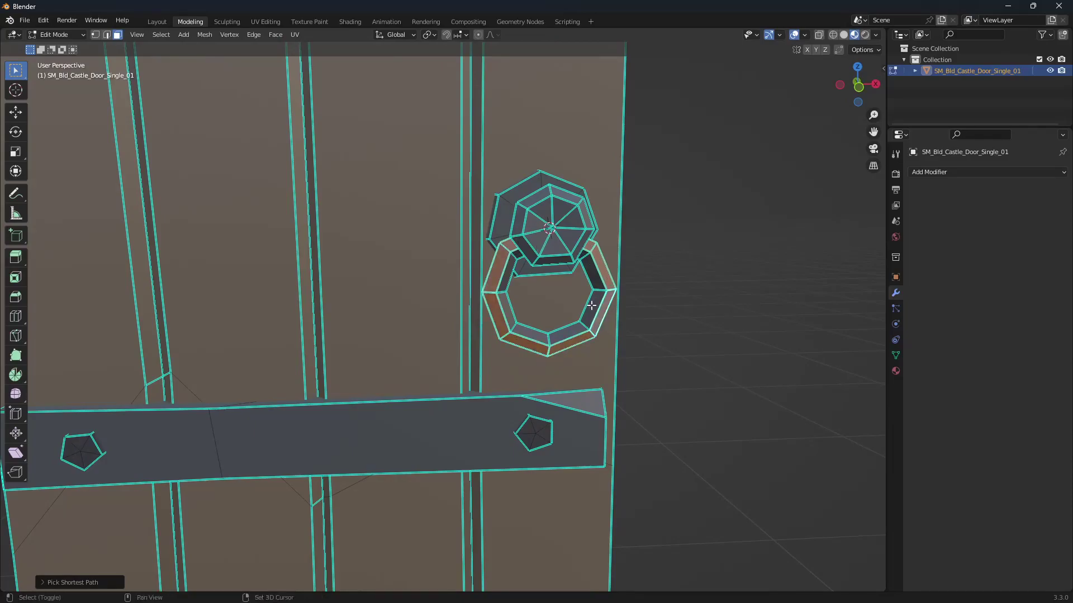
left_click(592, 305, "ctrl")
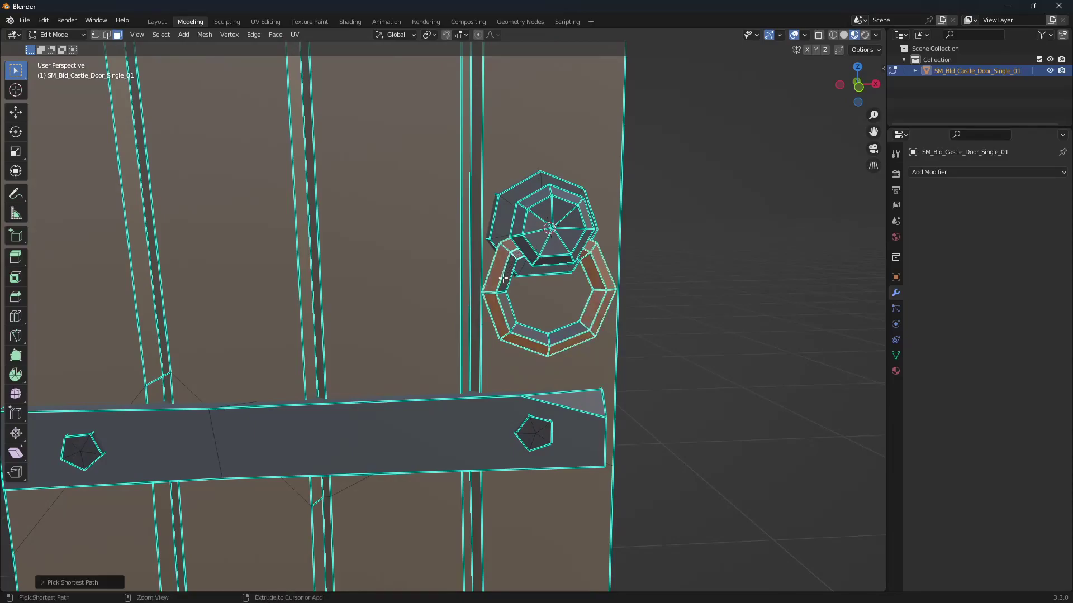
left_click(548, 338, "ctrl")
middle_click_drag(548, 338, 332, 358)
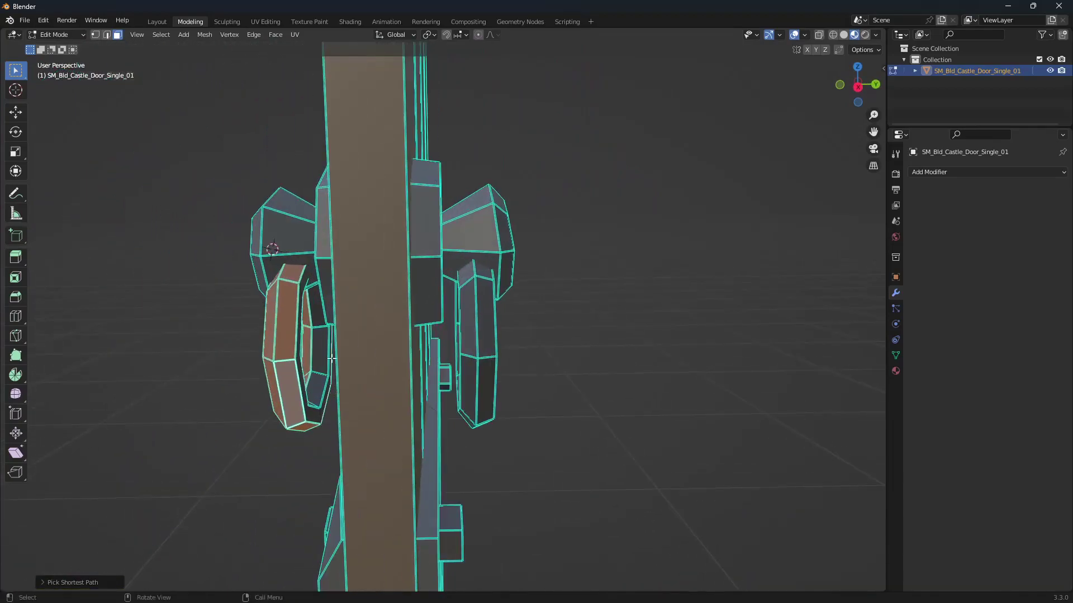
middle_click_drag(316, 303, 317, 355)
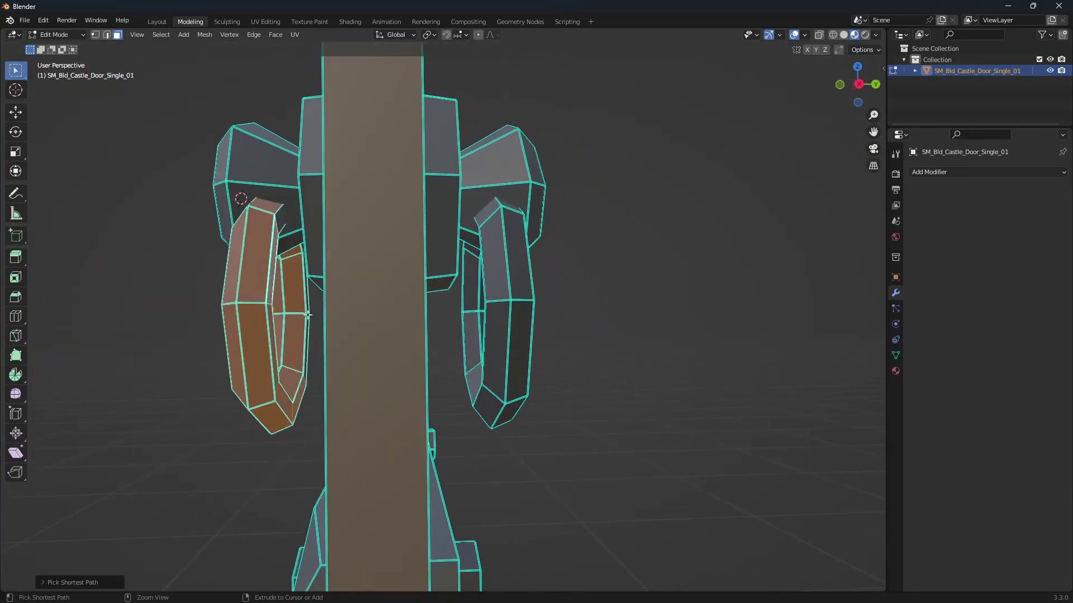
middle_click_drag(302, 313, 606, 262)
Separate the selected ring faces into a new object with P > Selection
key("p")
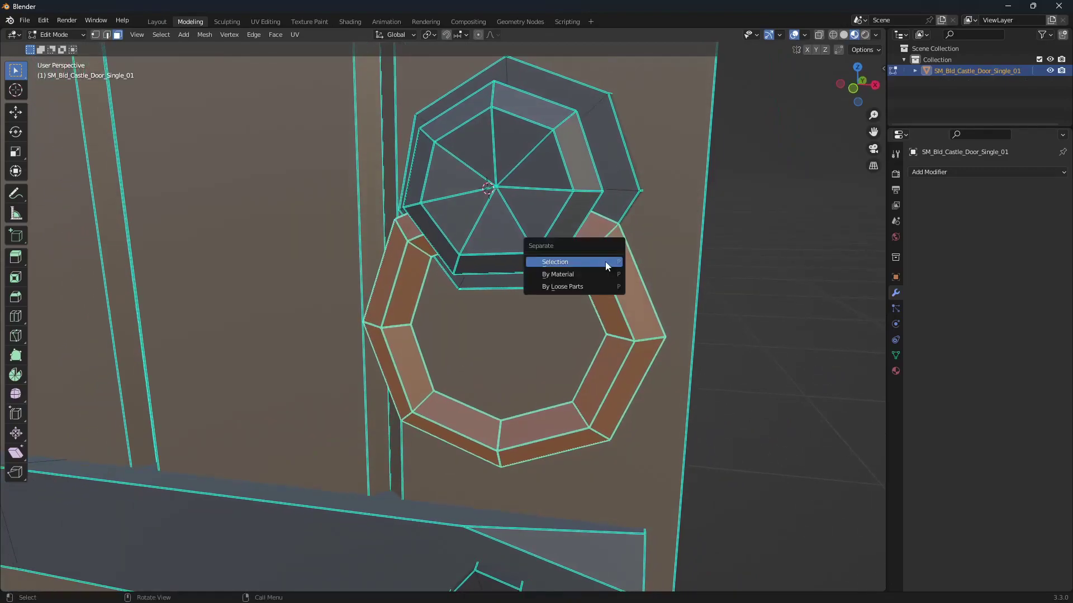
left_click(558, 264)
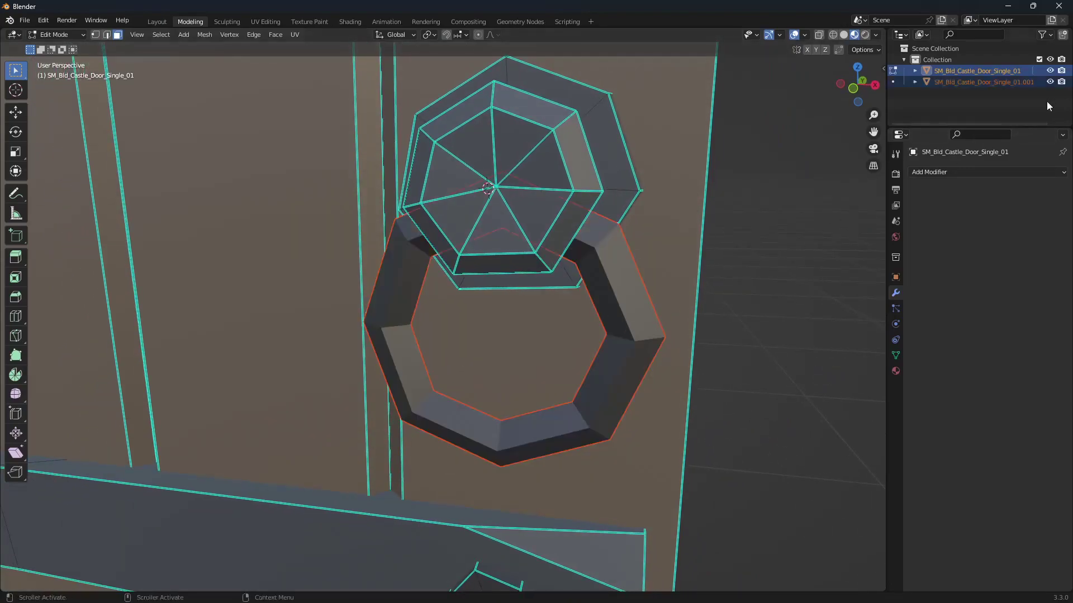
left_click(1050, 82)
middle_click_drag(651, 248, 582, 169)
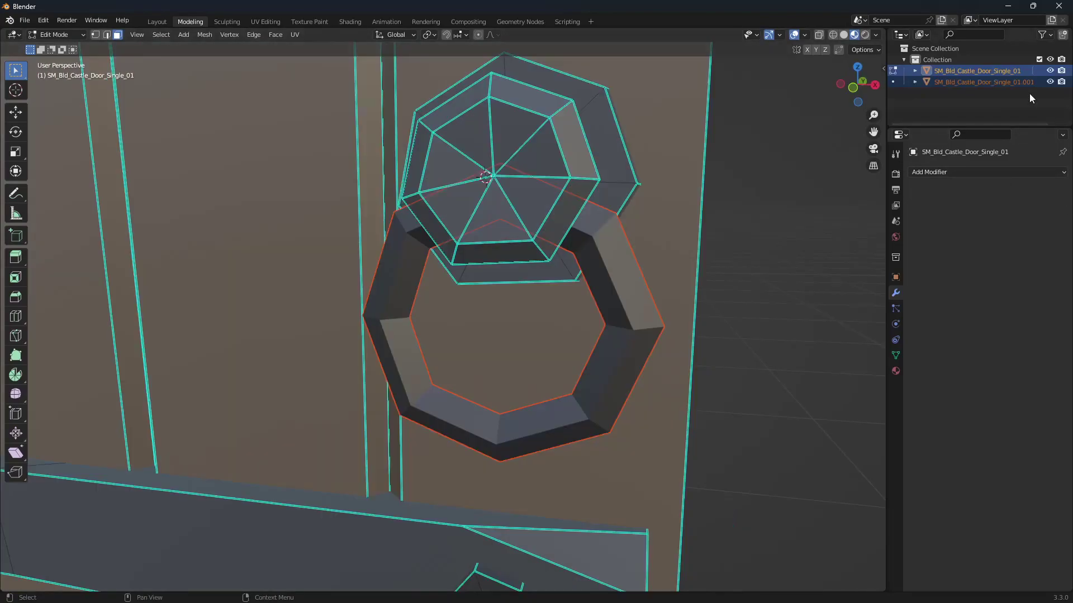
Hide the door and rename the separated ring SM_Bld_Castle_Door_Knocker
left_click(1050, 71)
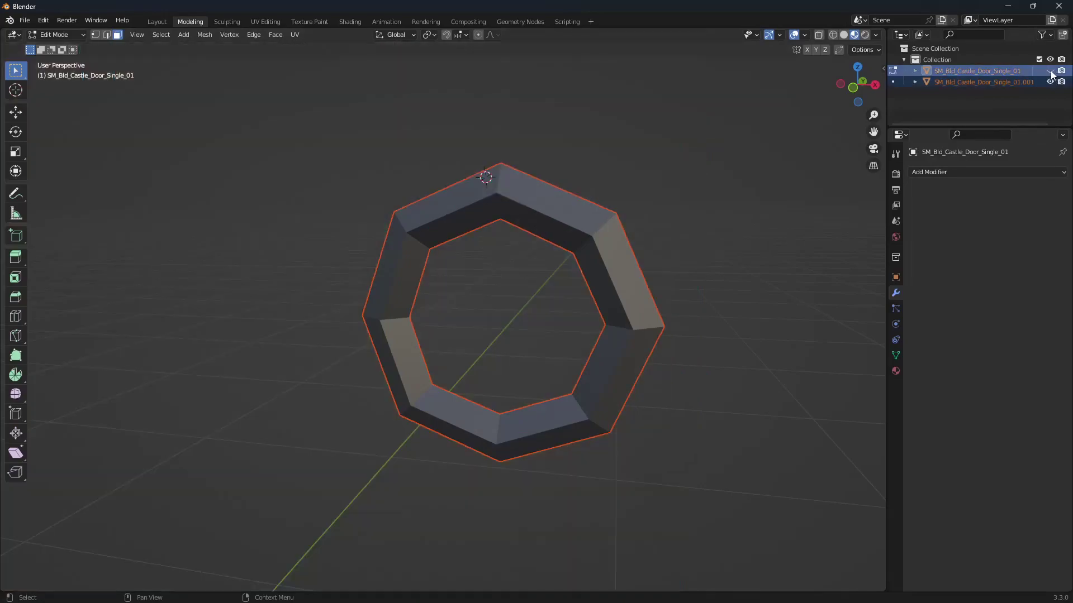
left_click(1027, 81)
key("BackSpace")
key("BackSpace")
key("BackSpace")
key("BackSpace")
key("BackSpace")
key("BackSpace")
key("BackSpace")
key("BackSpace")
key("BackSpace")
type("Knocker")
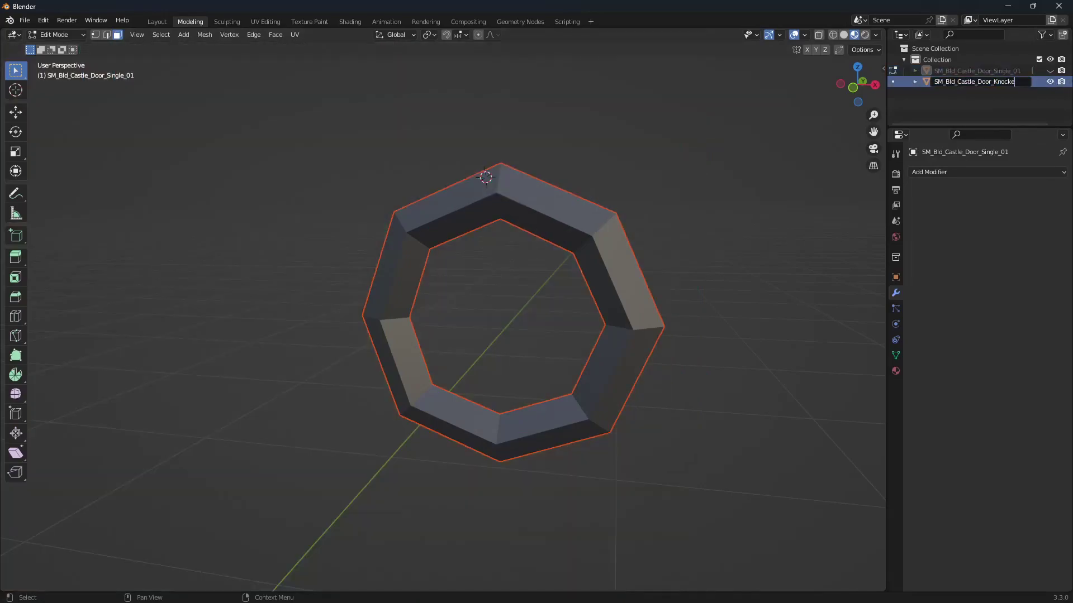
key("Return")
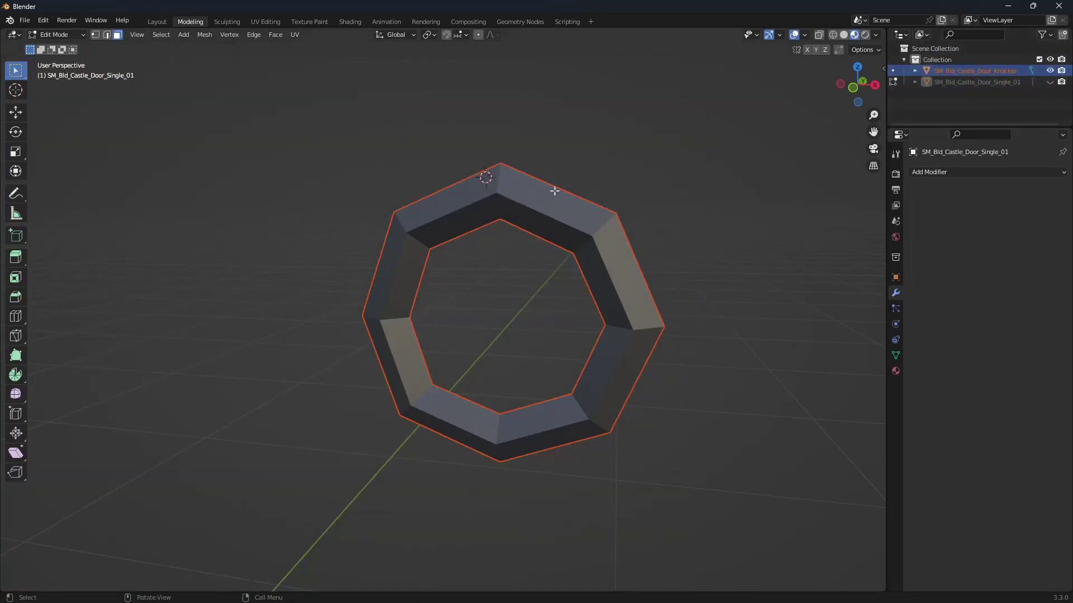
Snap the 3D cursor to the ring's top vertex in vertex select mode
key("Tab")
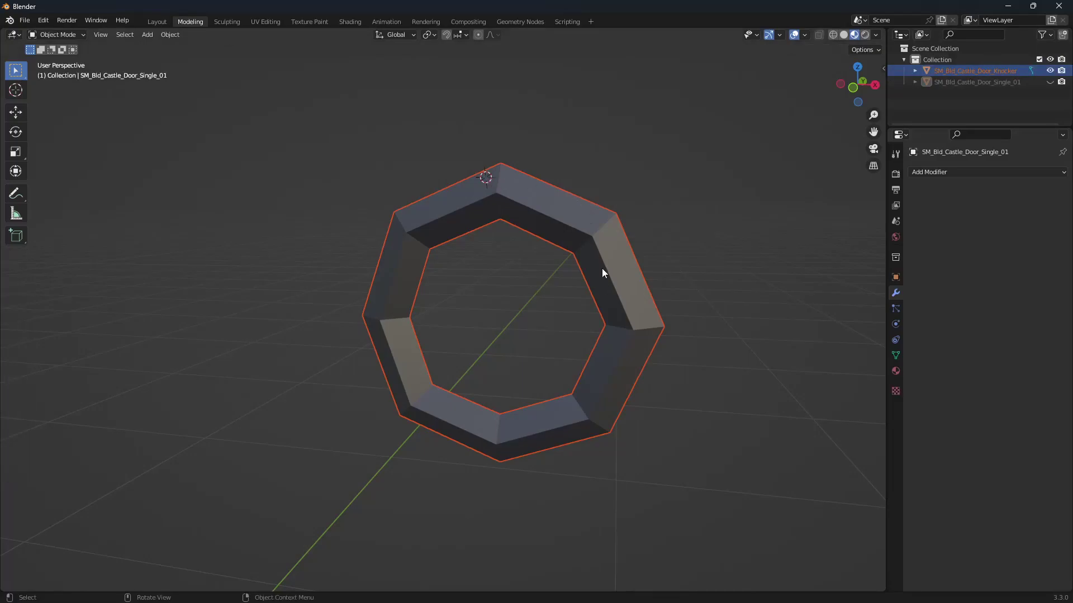
key("Tab")
key("1")
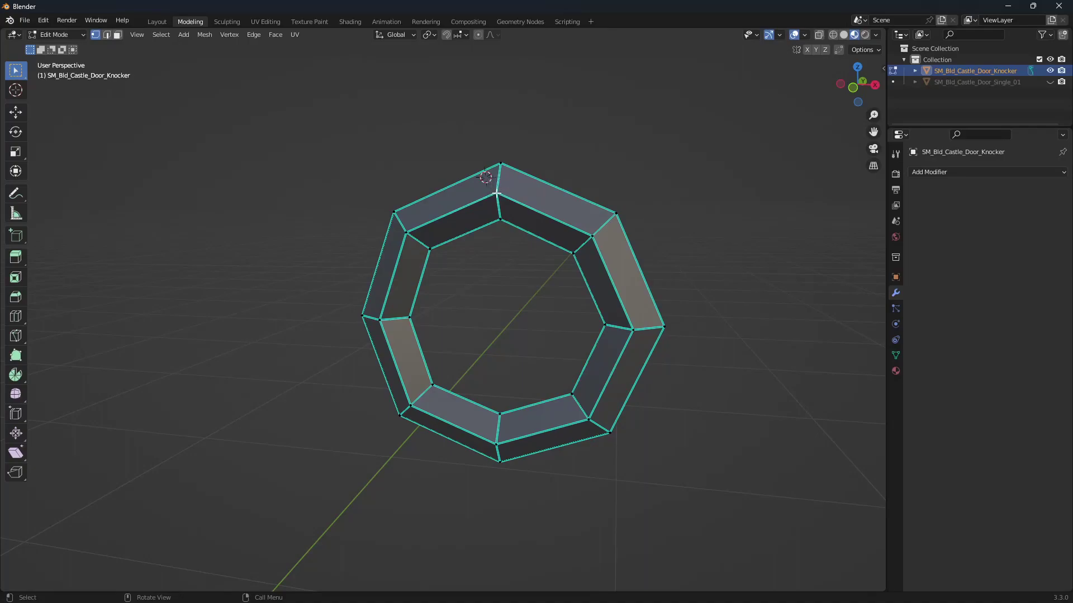
middle_click_drag(501, 195, 363, 197)
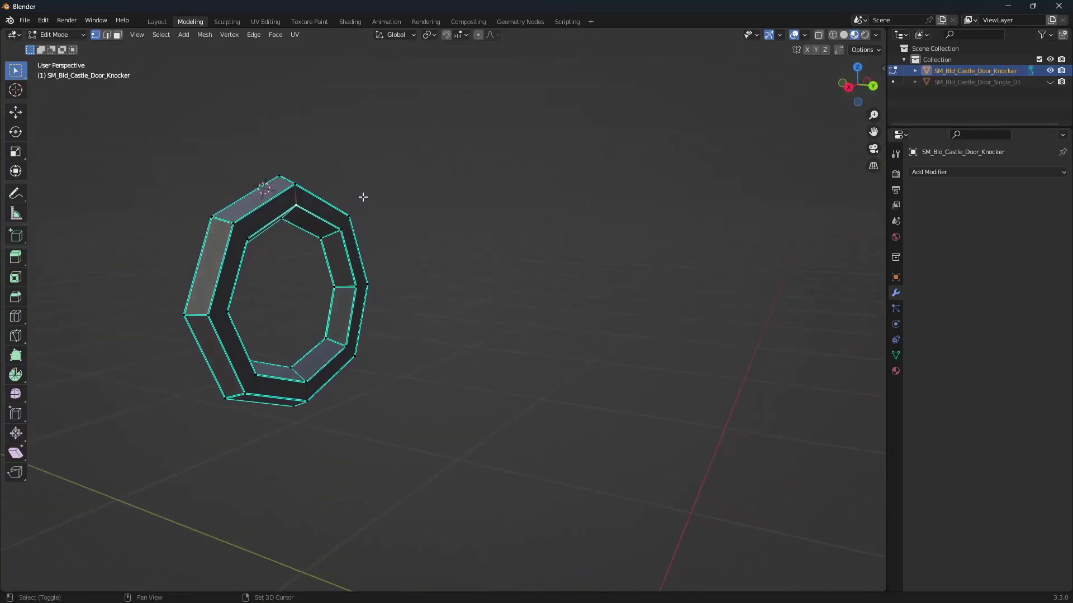
key("shift+s")
left_click(350, 267)
mouse_move(294, 244)
middle_mouse_down()
mouse_move(359, 191)
mouse_move(480, 234)
mouse_move(294, 239)
middle_mouse_up()
left_click(65, 35)
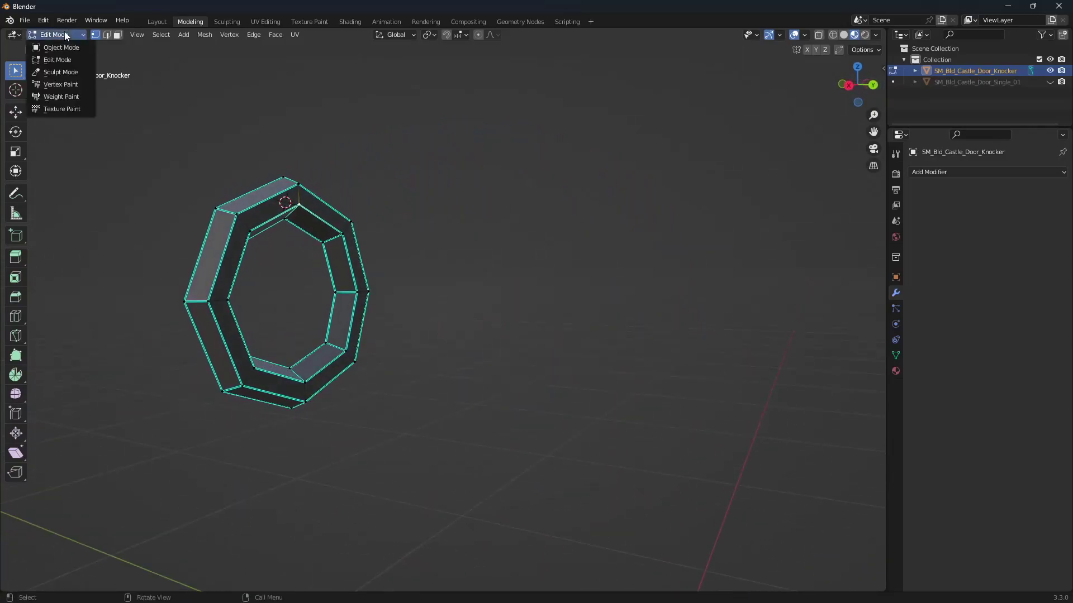
In Object Mode, set the knocker's origin to the 3D cursor
left_click(62, 44)
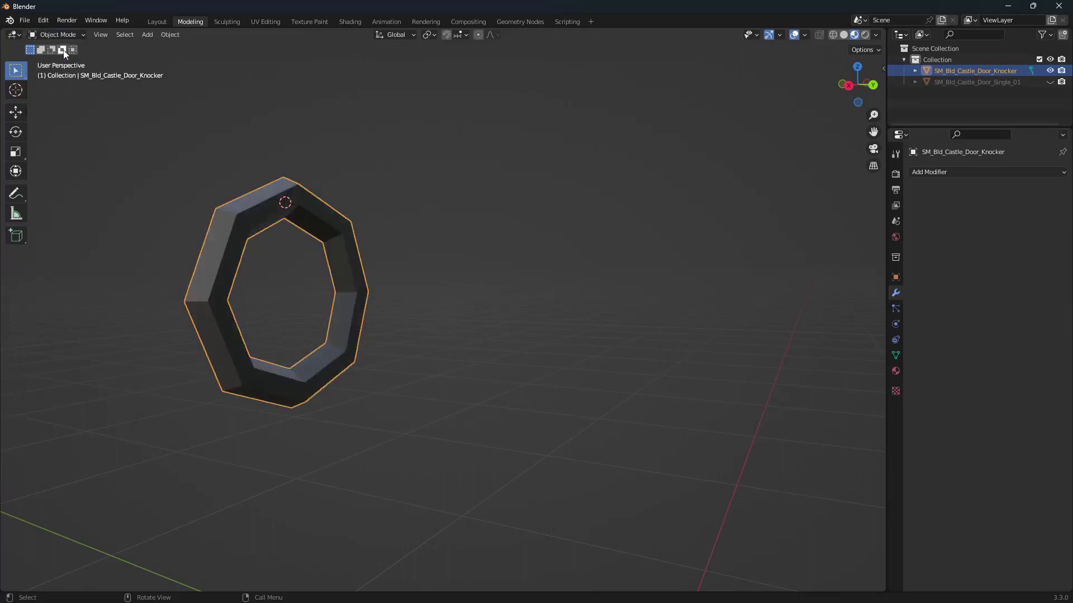
left_click(169, 35)
mouse_move(179, 55)
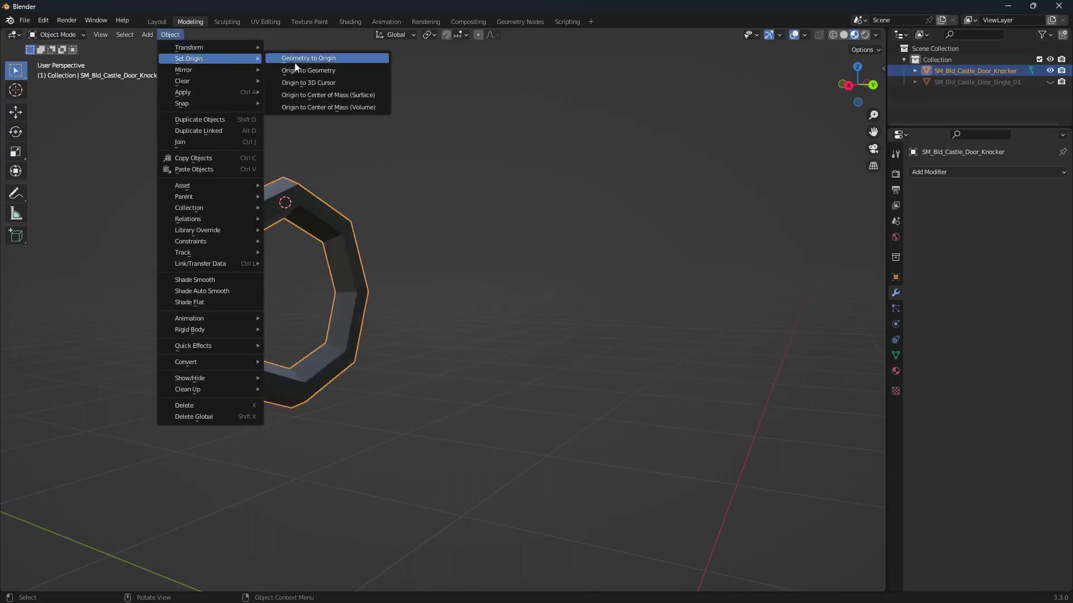
left_click(310, 87)
middle_click_drag(330, 134, 423, 285)
Test-rotate the knocker around the X axis, then unhide the castle door
key("r")
key("x")
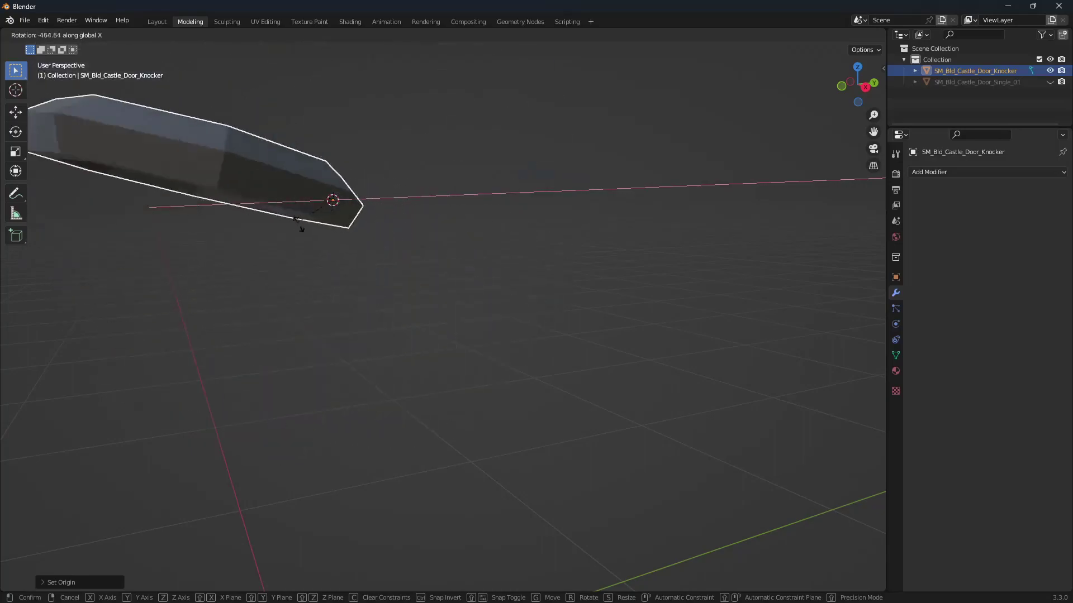
left_click(407, 240)
left_click(1049, 82)
Parent the knocker to the castle door with Ctrl+P > Object
left_click(578, 225)
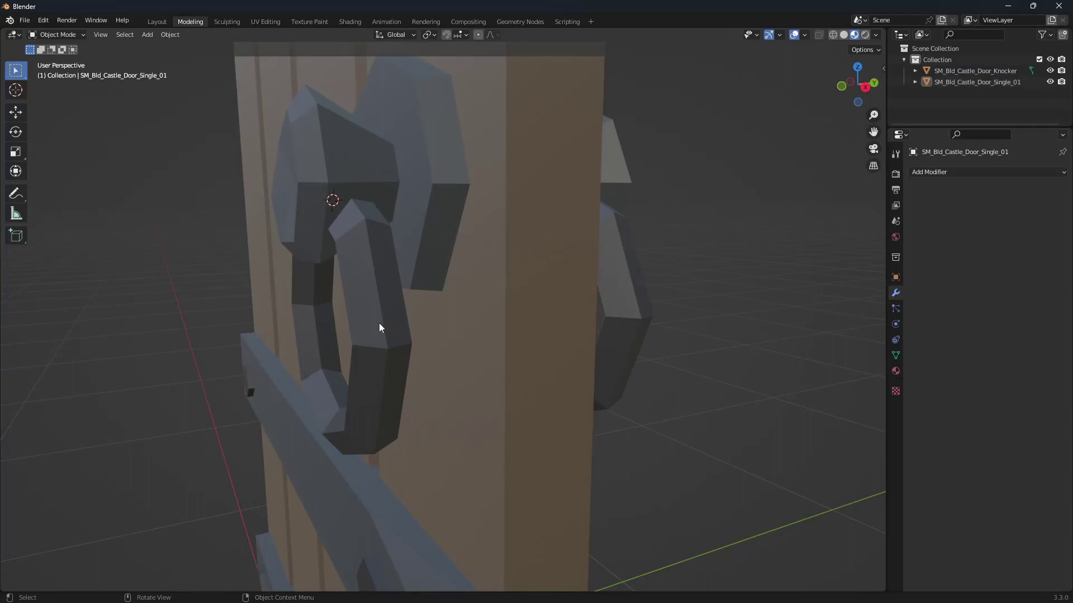
left_click(365, 287)
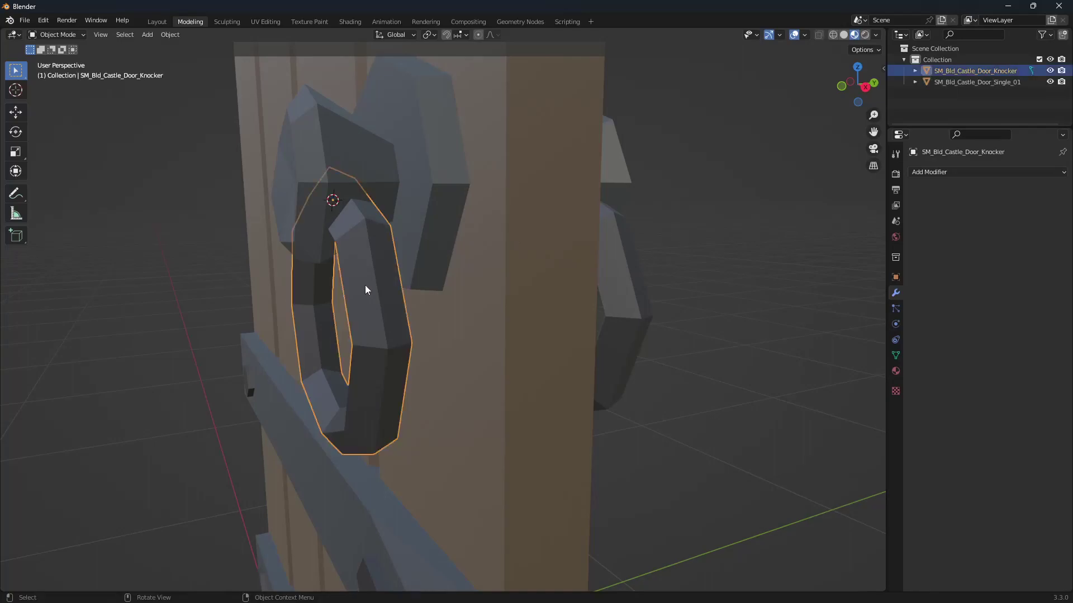
left_click(507, 239, "shift")
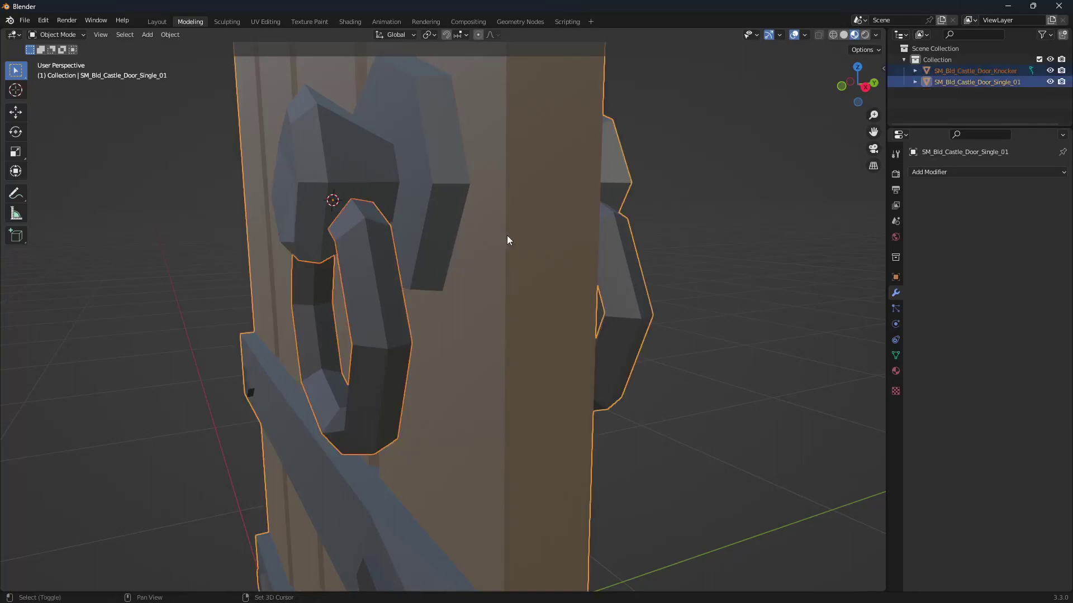
key("ctrl+p")
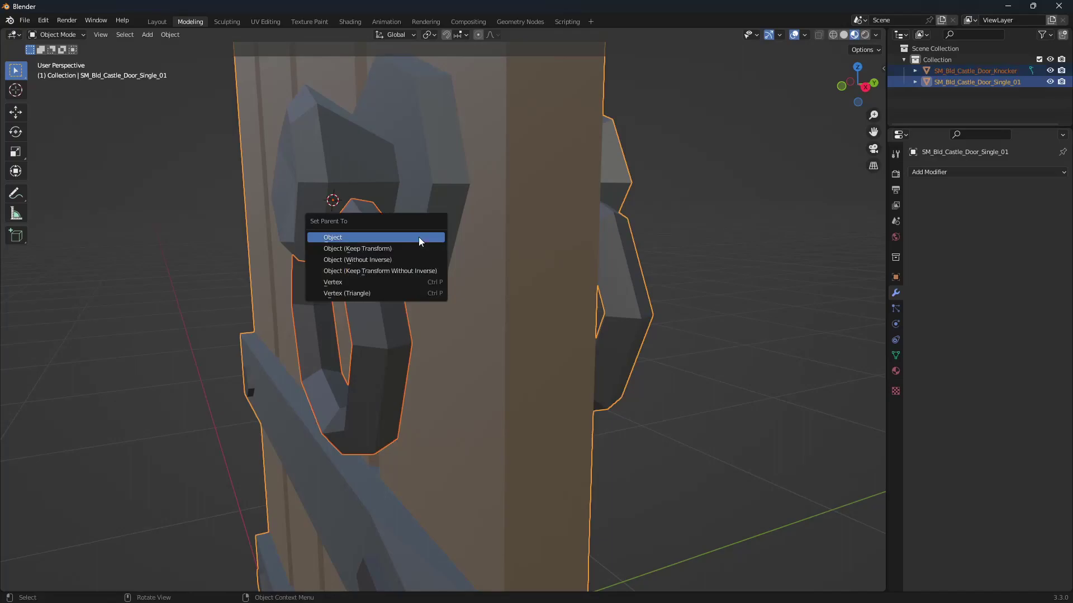
left_click(341, 238)
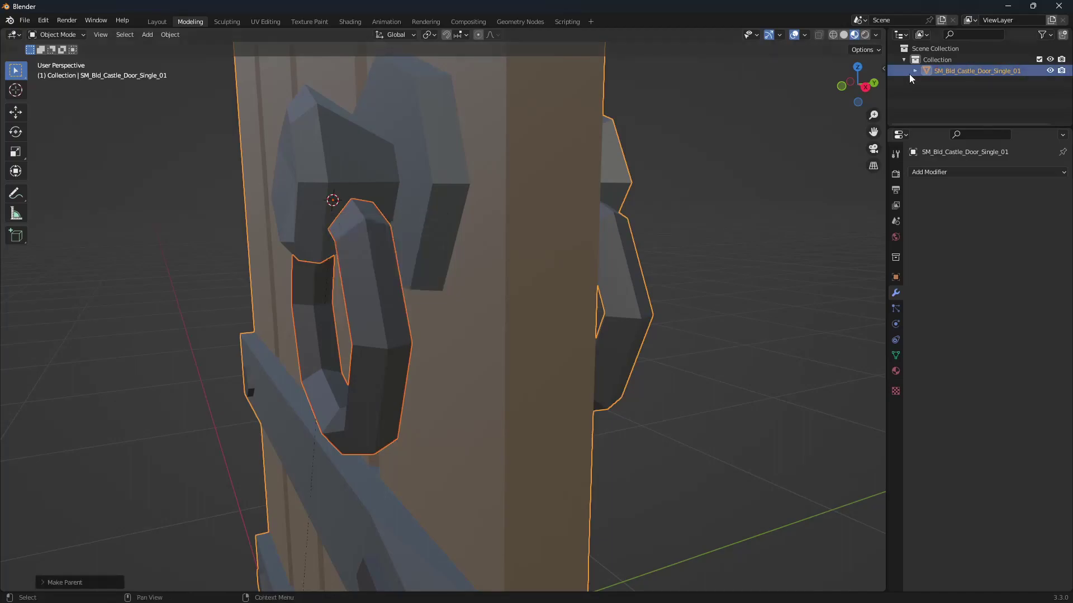
Select only the knocker in the Outliner and test-swing it around the X axis
left_click(915, 71)
left_click(987, 94)
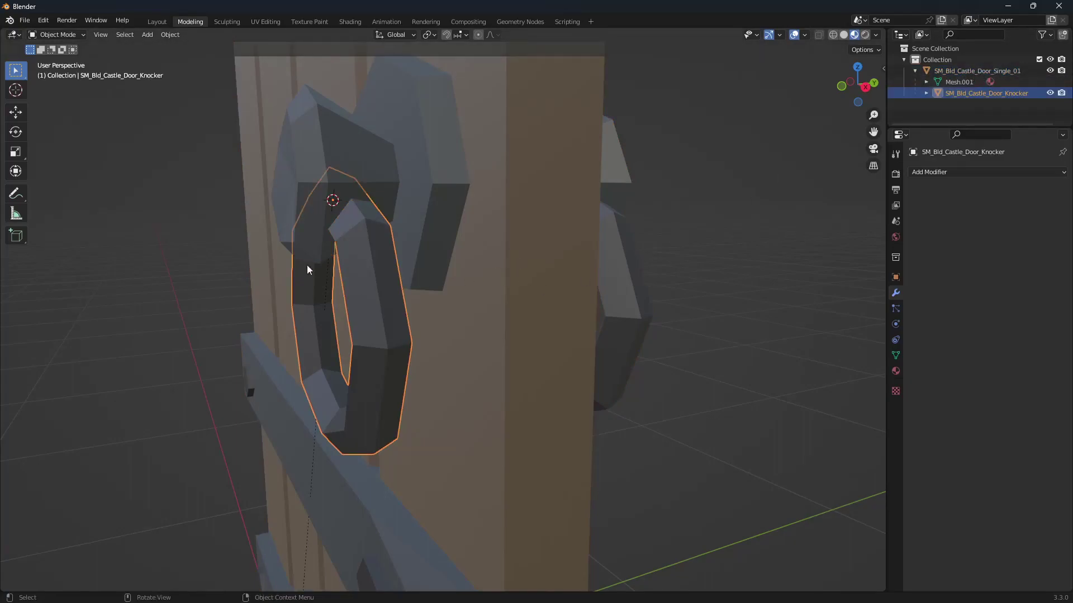
key("r")
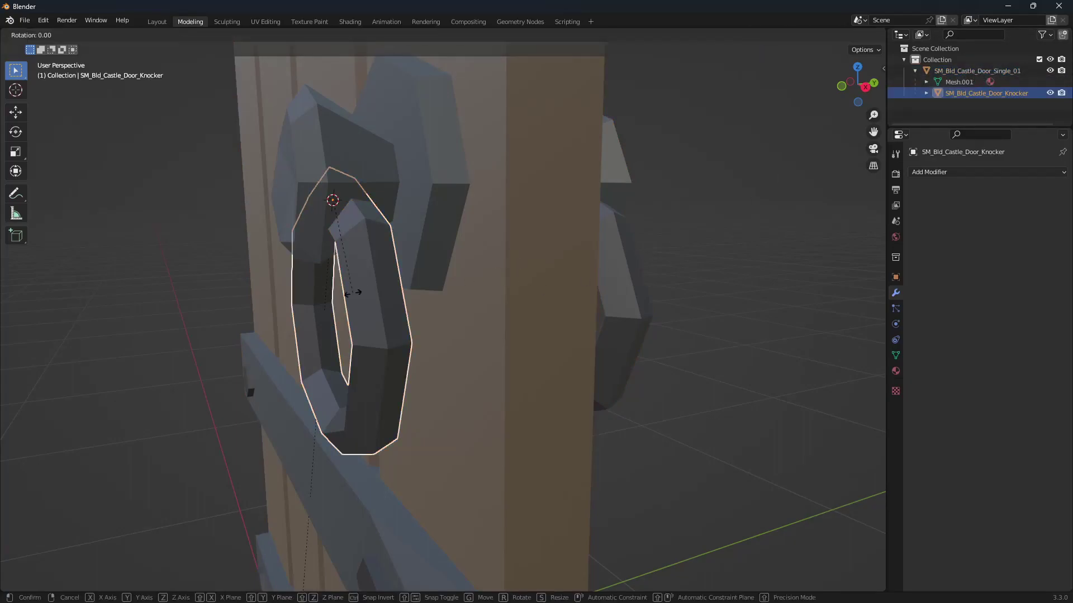
key("x")
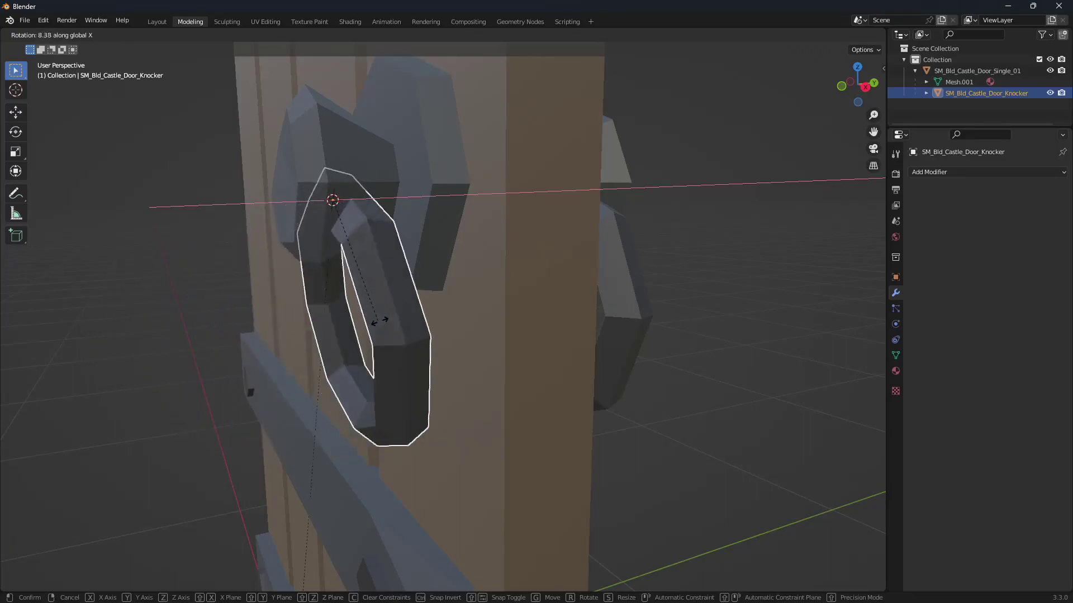
Rename the door from SM_Bld_Castle_Door_Single_01 to SM_Bld_Castle_Door_Single_02
left_click(380, 320)
double_click(976, 70)
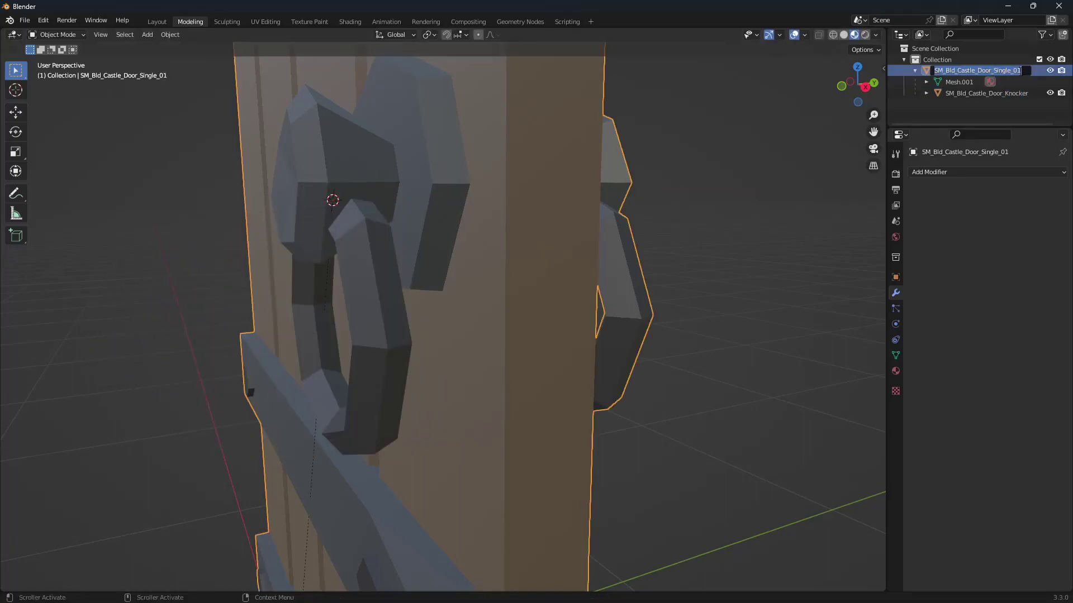
left_click(1021, 71)
key("BackSpace")
type("2")
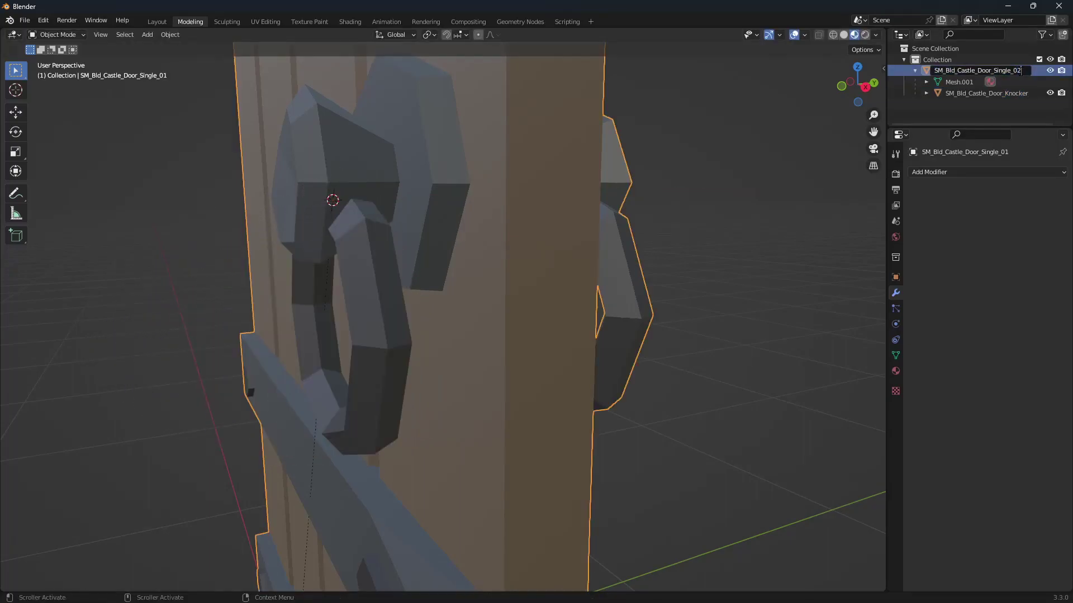
key("Return")
Export the door as an FBX file via File > Export > FBX
left_click(27, 21)
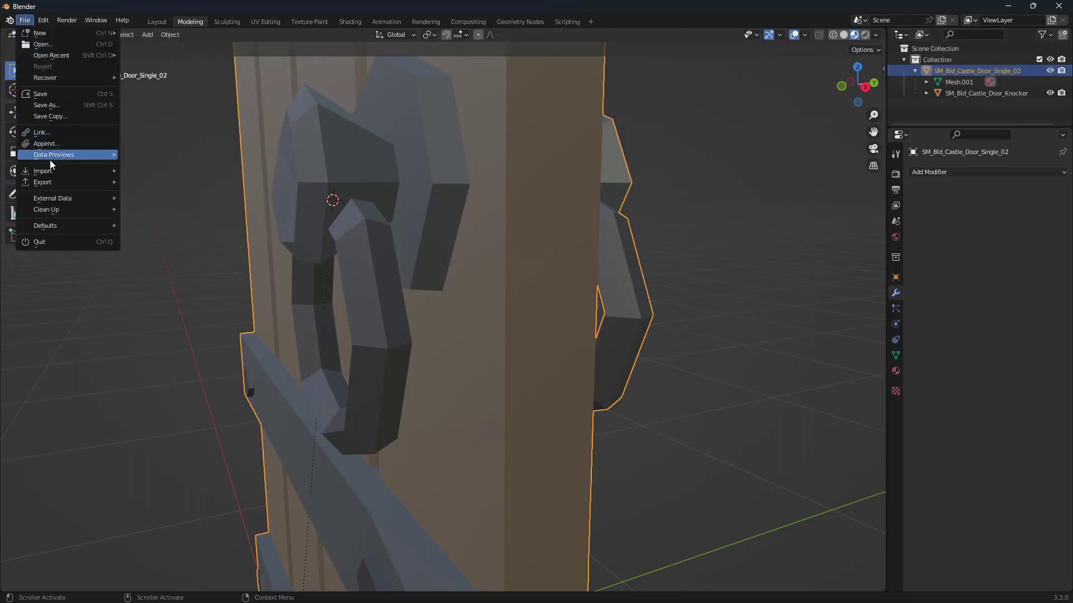
mouse_move(51, 179)
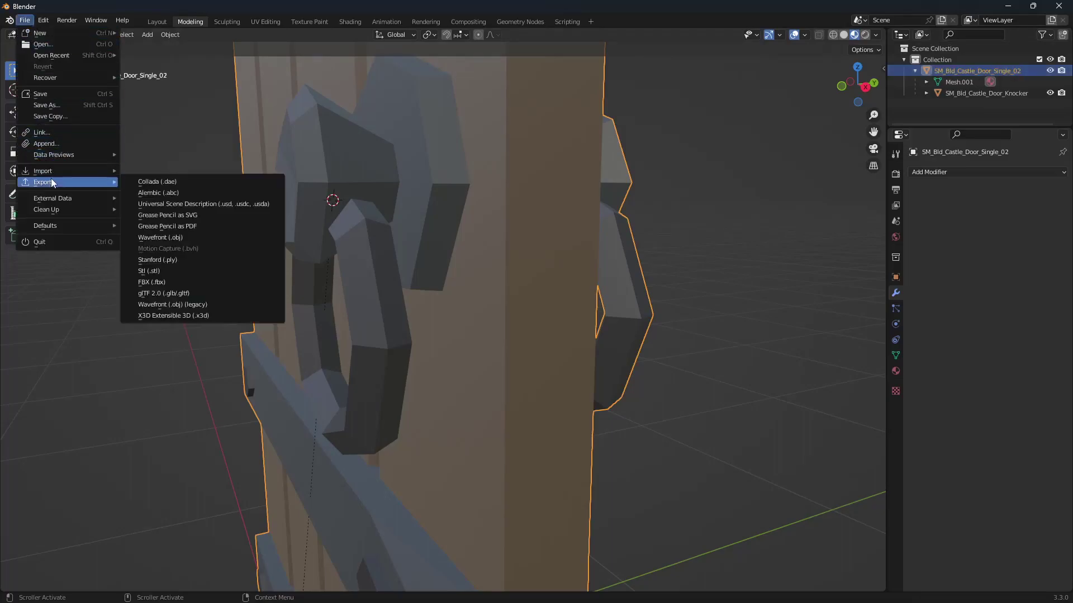
left_click(168, 282)
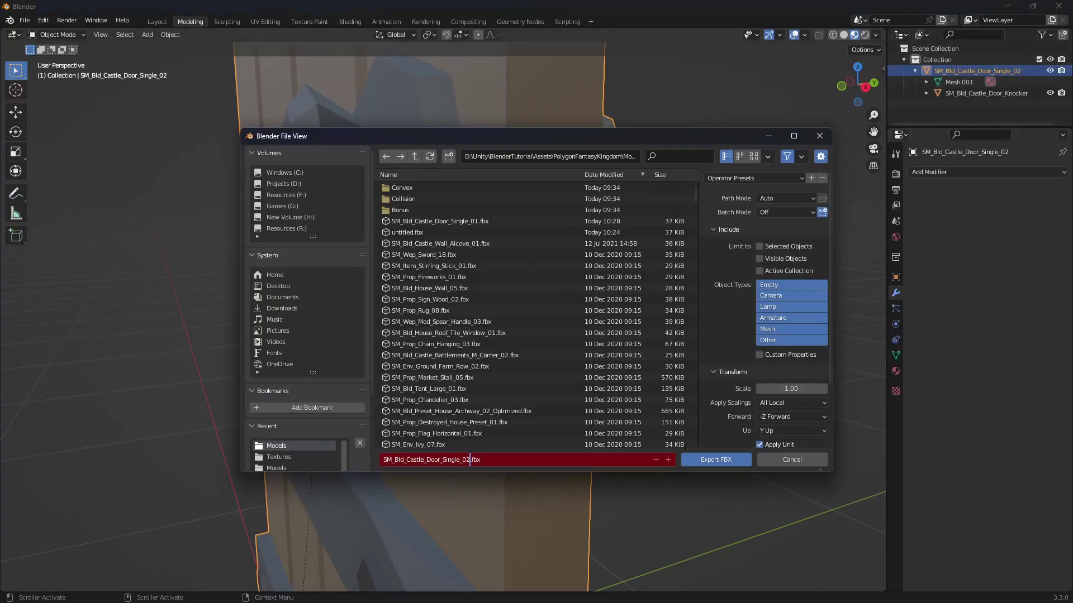
left_click(720, 463)
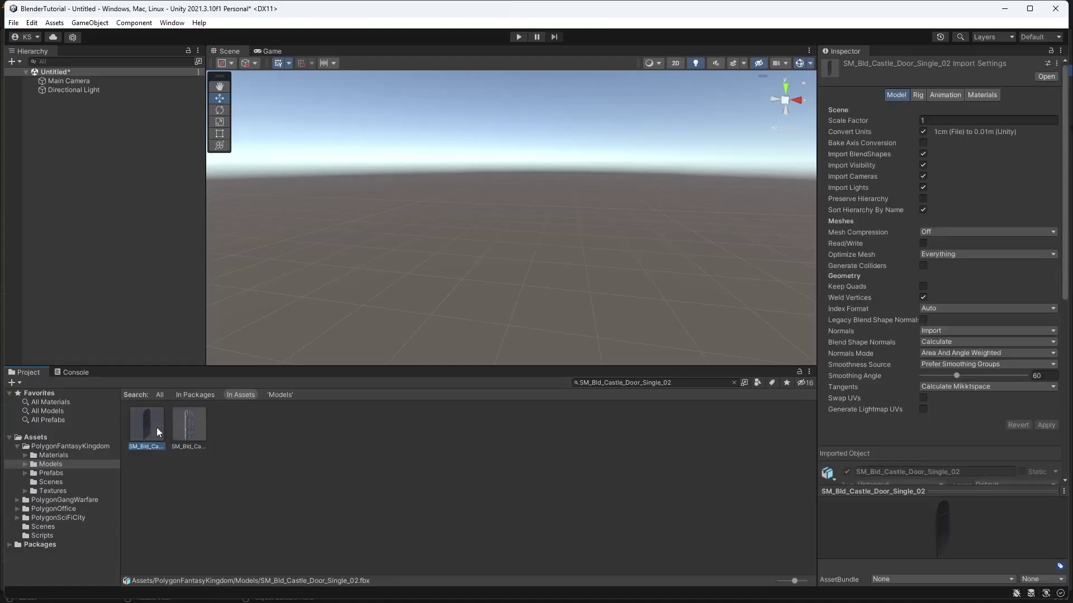
Place the SM_Bld_Castle_Door_Single_02 model in the scene with the PolygonFantasyKingdom_Mat_01_A material
left_click_drag(143, 430, 412, 317)
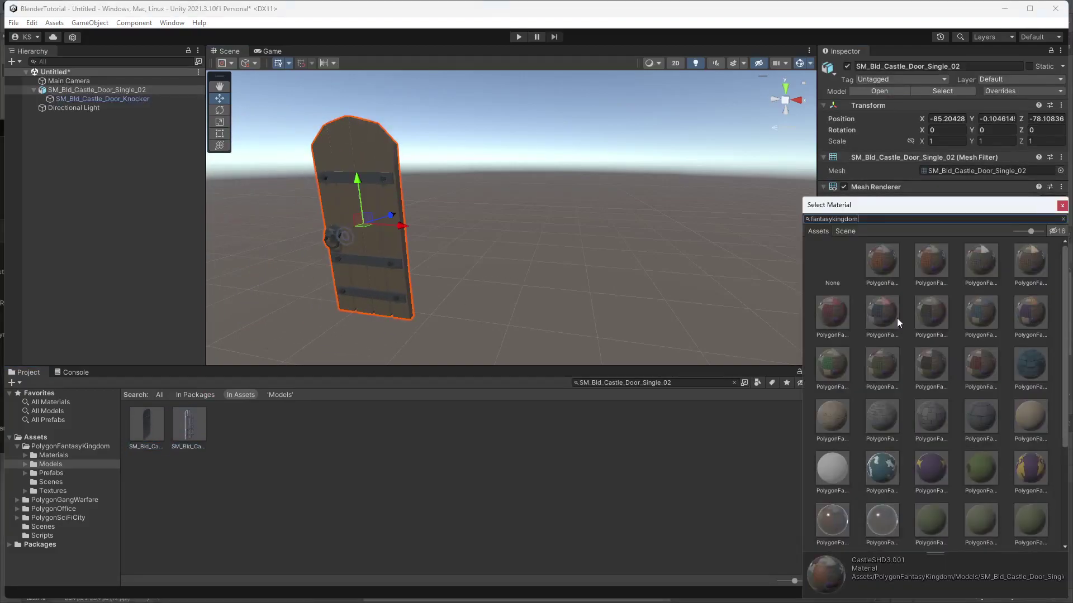
double_click(881, 259)
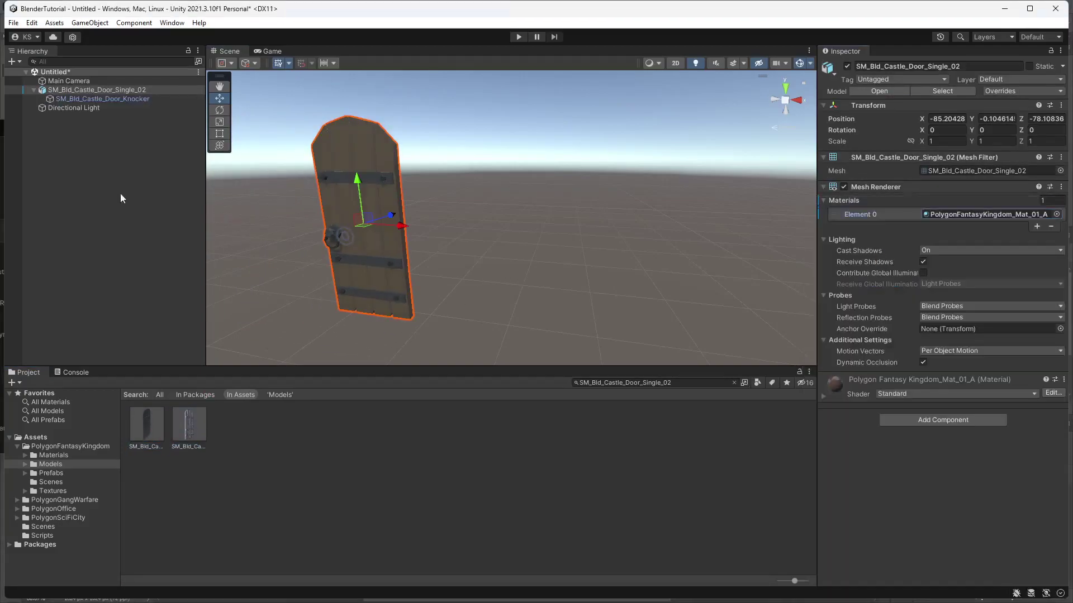
left_click(103, 99)
left_click(1056, 204)
scroll(856, 256, "down", 5)
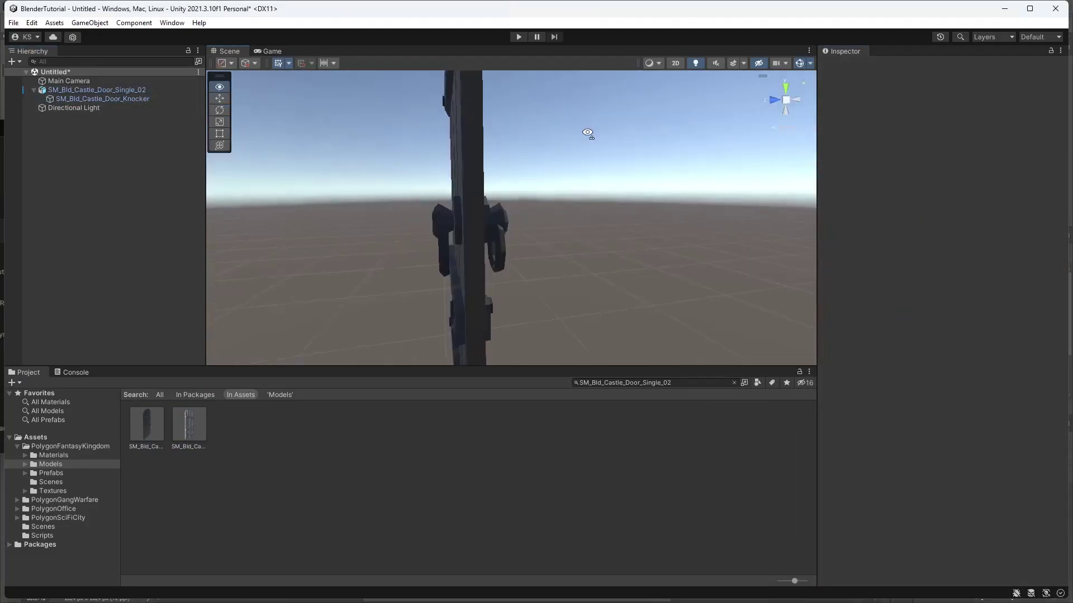
Swing the knocker on its hinge to -47.272 on X
left_click_drag(587, 133, 641, 208, "alt")
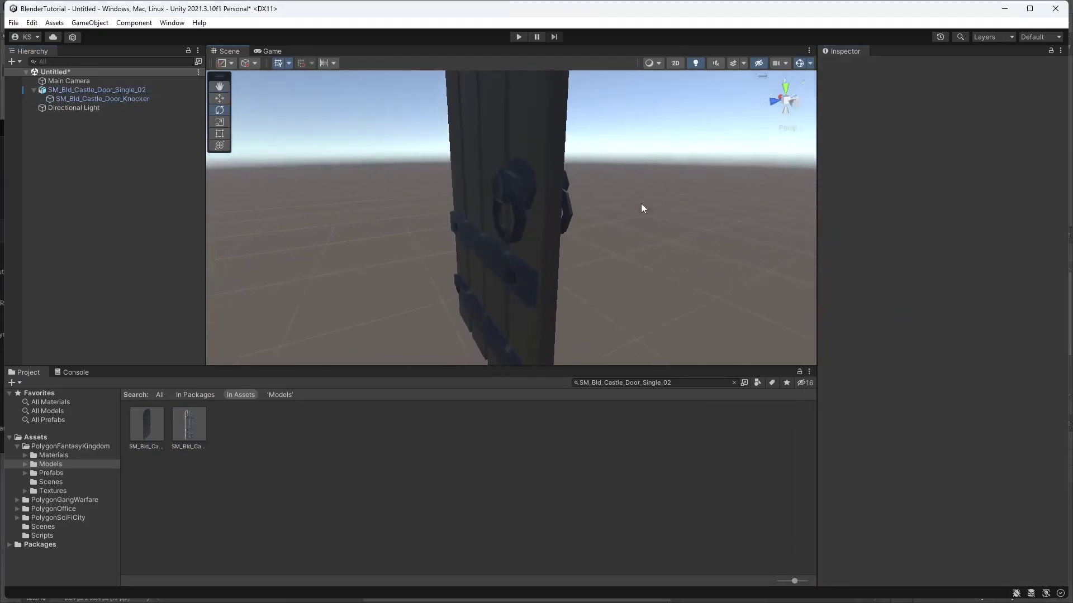
left_click(520, 220)
left_click(511, 207)
left_click_drag(491, 212, 483, 75)
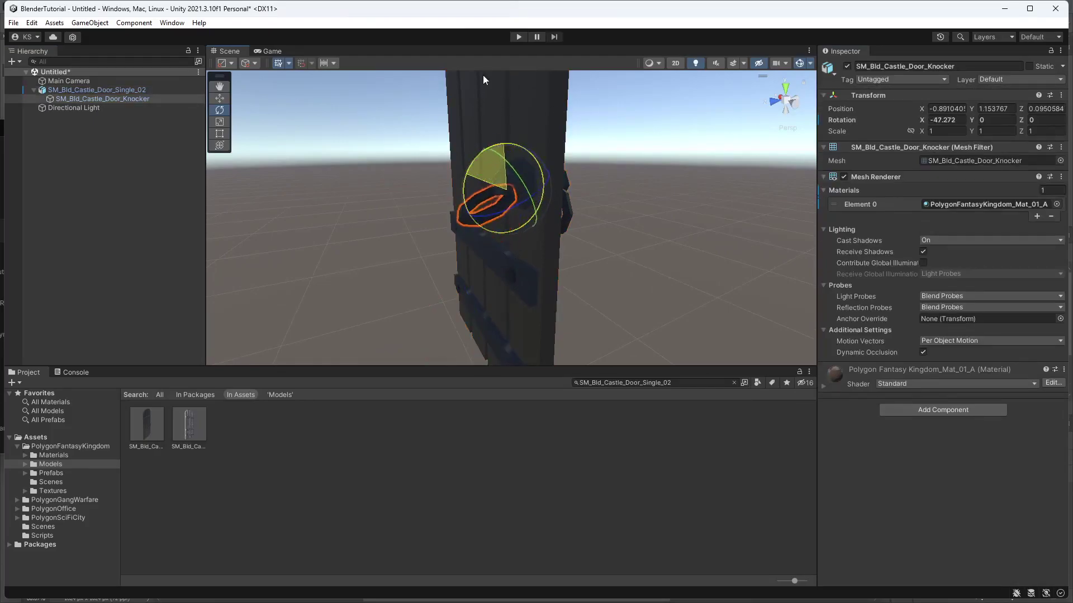